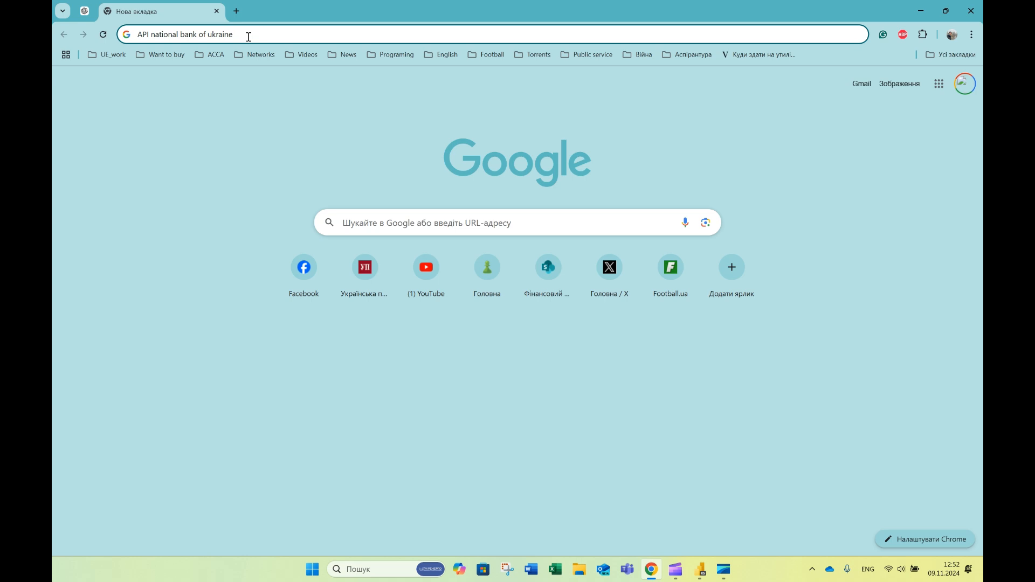
Step: Search the web for "API national bank of ukraine" and open the bank's Developer API page in its Ukrainian version
{"action": "key", "text": "Return"}
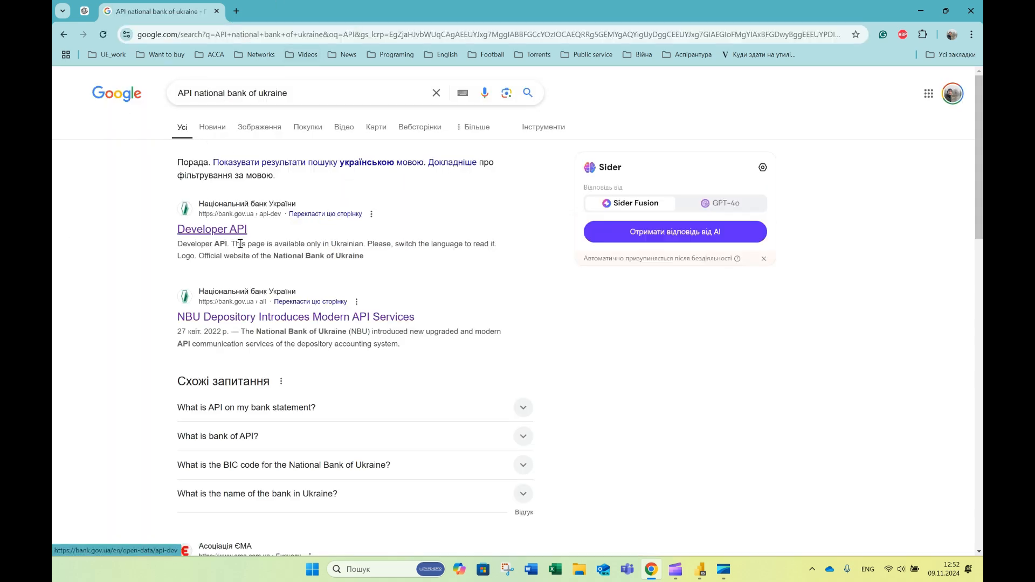
{"action": "left_click", "coordinate": [216, 237]}
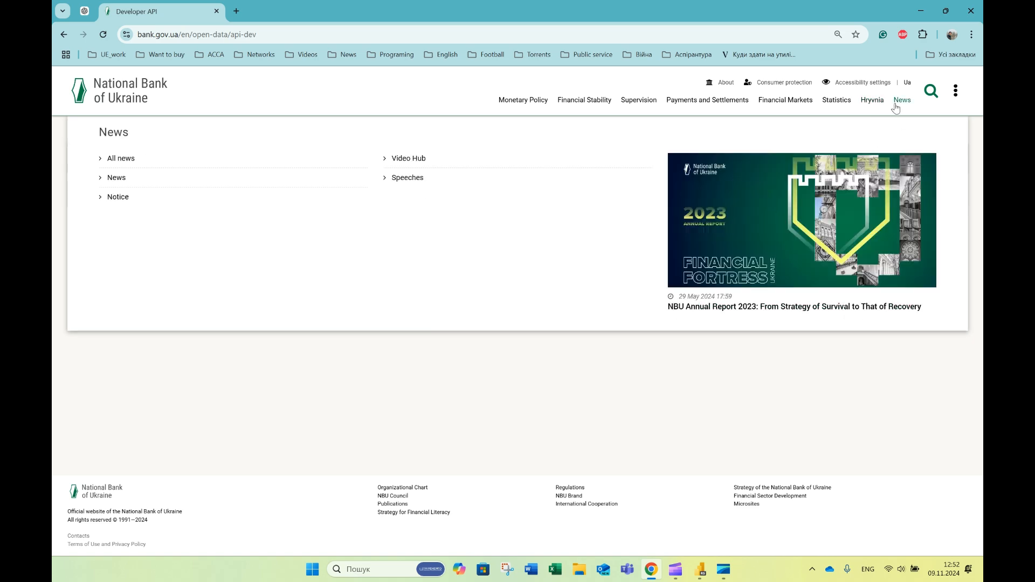
{"action": "left_click", "coordinate": [907, 82]}
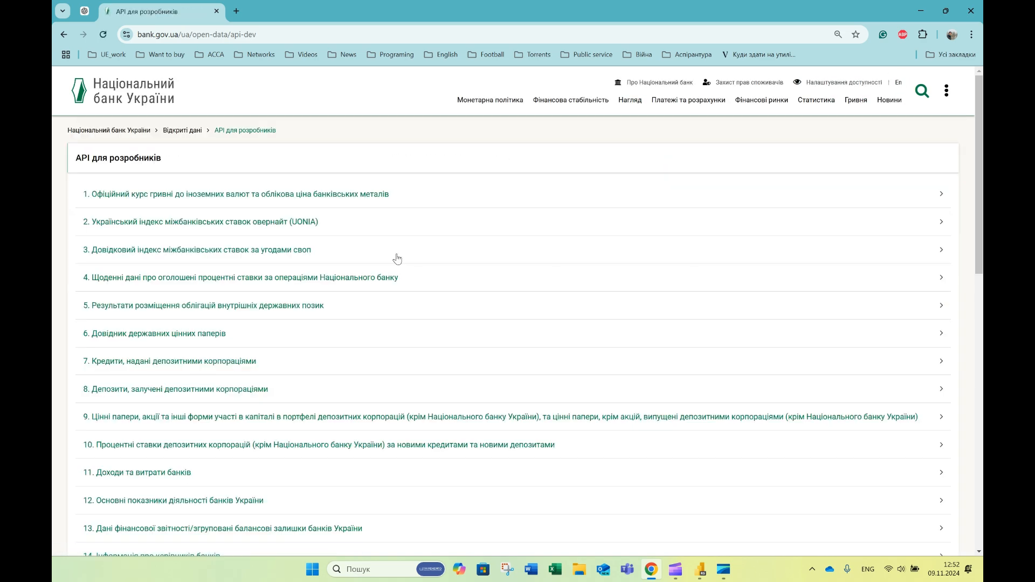
Step: Expand the official hryvnia exchange rate section and open the PDF instruction for retrieving rates by currency/metal and date range
{"action": "left_click", "coordinate": [109, 200]}
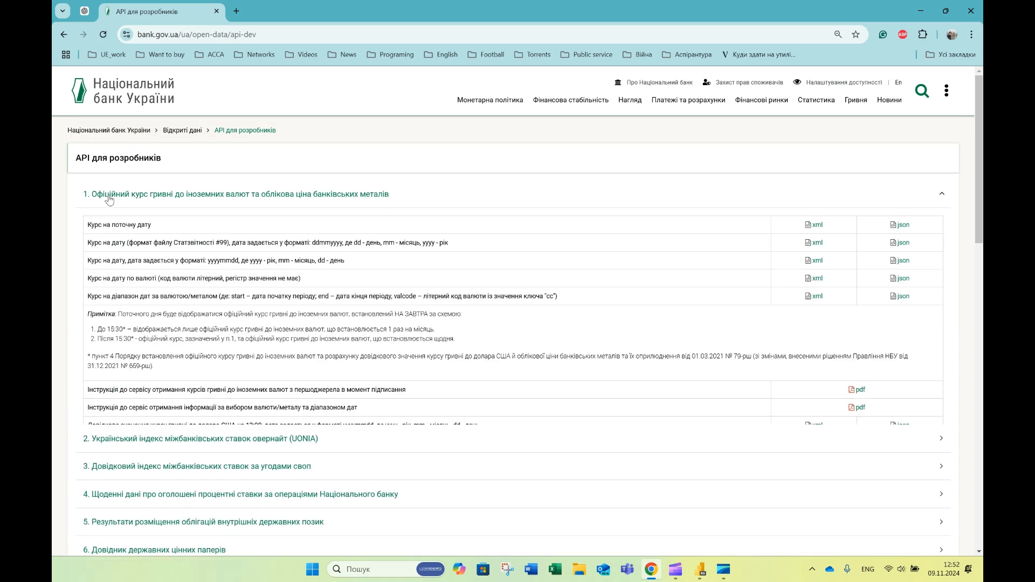
{"action": "left_click_drag", "start_coordinate": [429, 199], "coordinate": [82, 202]}
{"action": "left_click", "coordinate": [346, 199]}
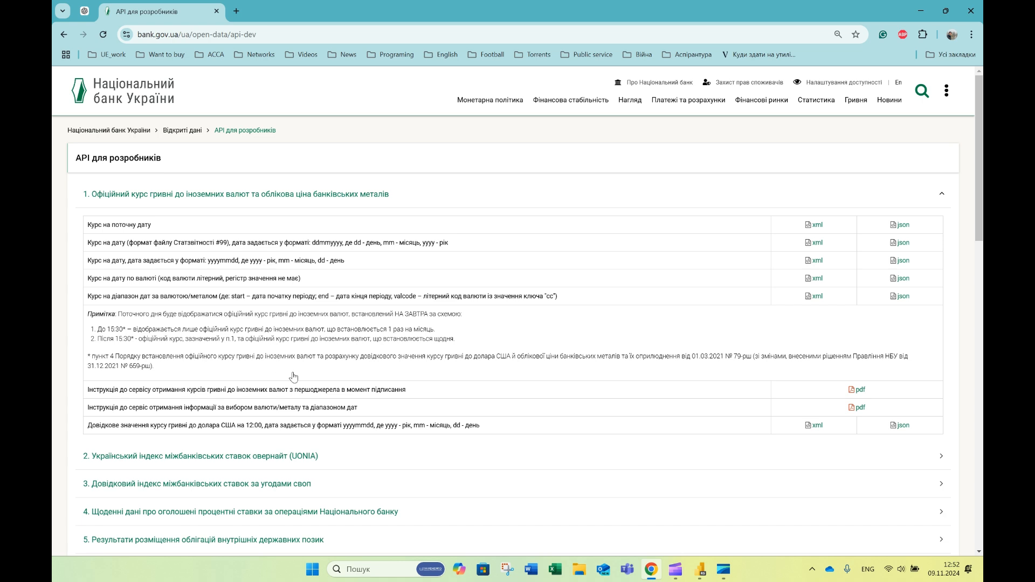
{"action": "left_click_drag", "start_coordinate": [898, 413], "coordinate": [86, 393]}
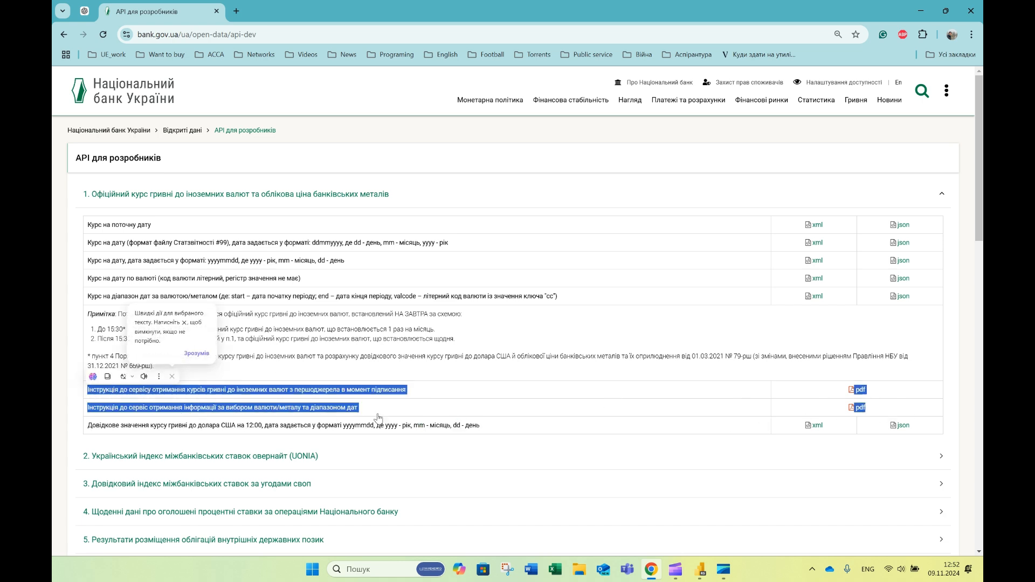
{"action": "left_click_drag", "start_coordinate": [380, 416], "coordinate": [168, 411]}
{"action": "left_click", "coordinate": [450, 413]}
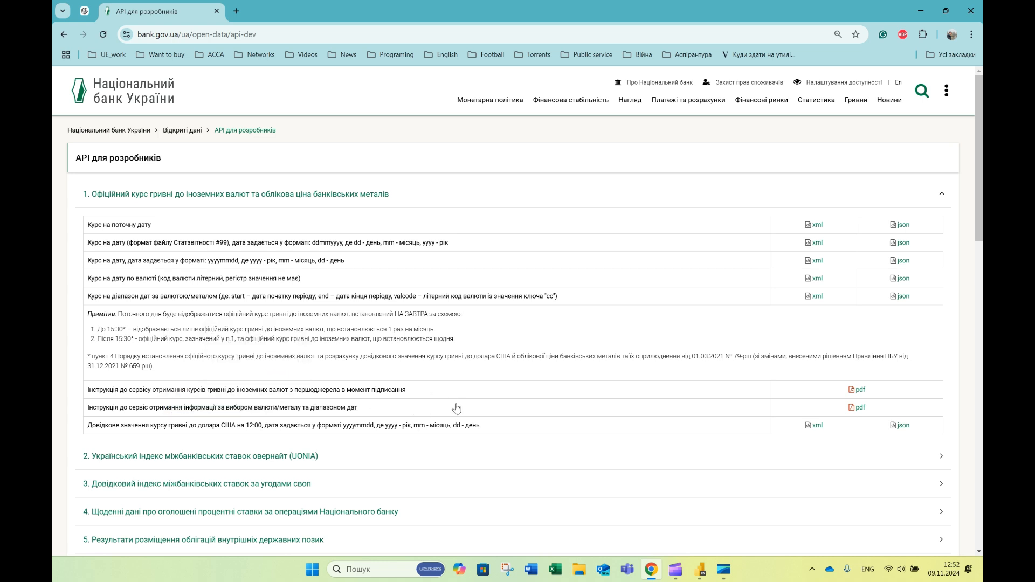
{"action": "left_click_drag", "start_coordinate": [426, 397], "coordinate": [141, 402]}
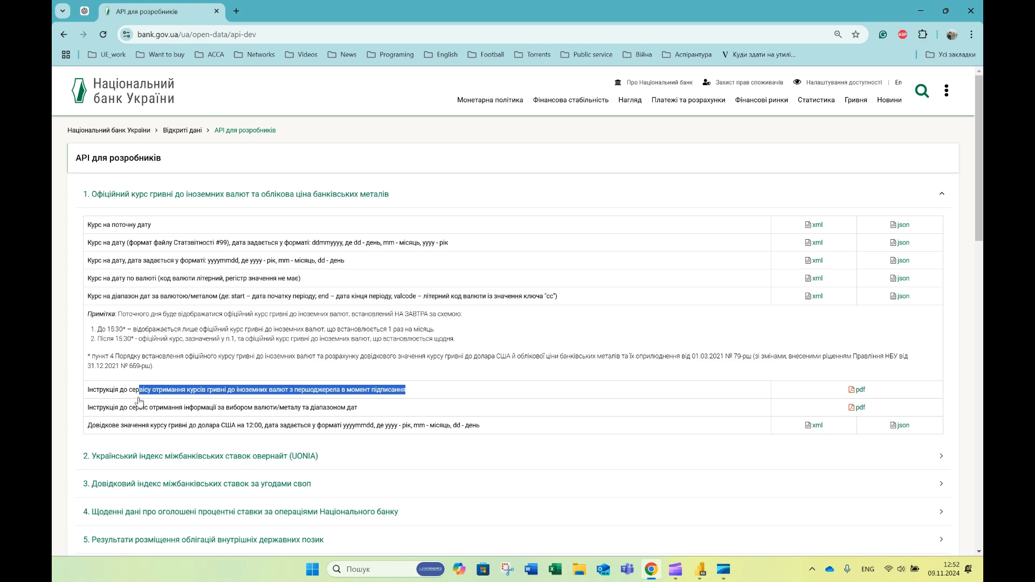
{"action": "left_click", "coordinate": [203, 408]}
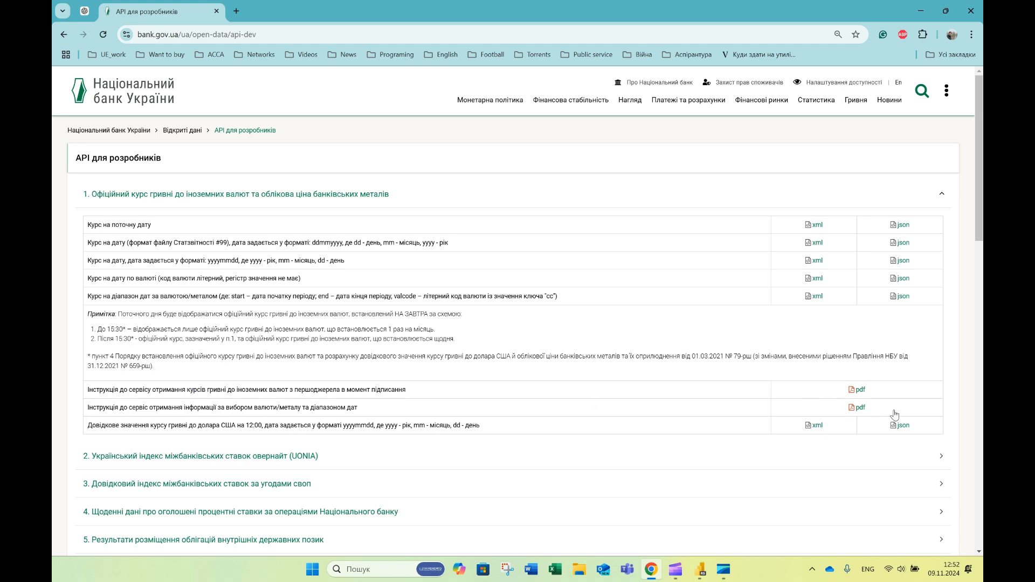
{"action": "left_click", "coordinate": [859, 408]}
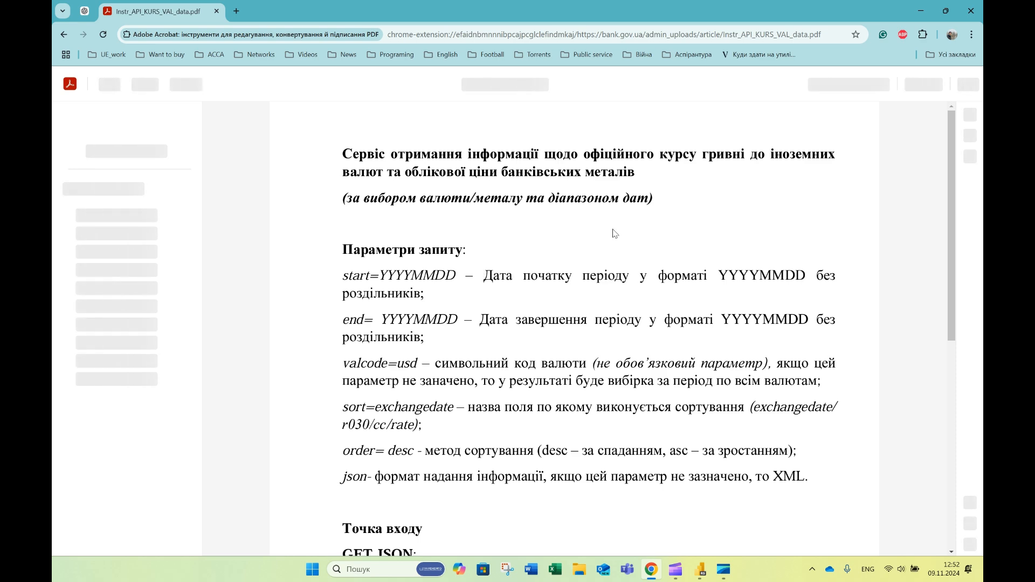
Step: Find the GET XML entry point in the PDF instruction and copy its full request URL
{"action": "scroll", "coordinate": [597, 293], "scroll_direction": "down", "scroll_amount": 6}
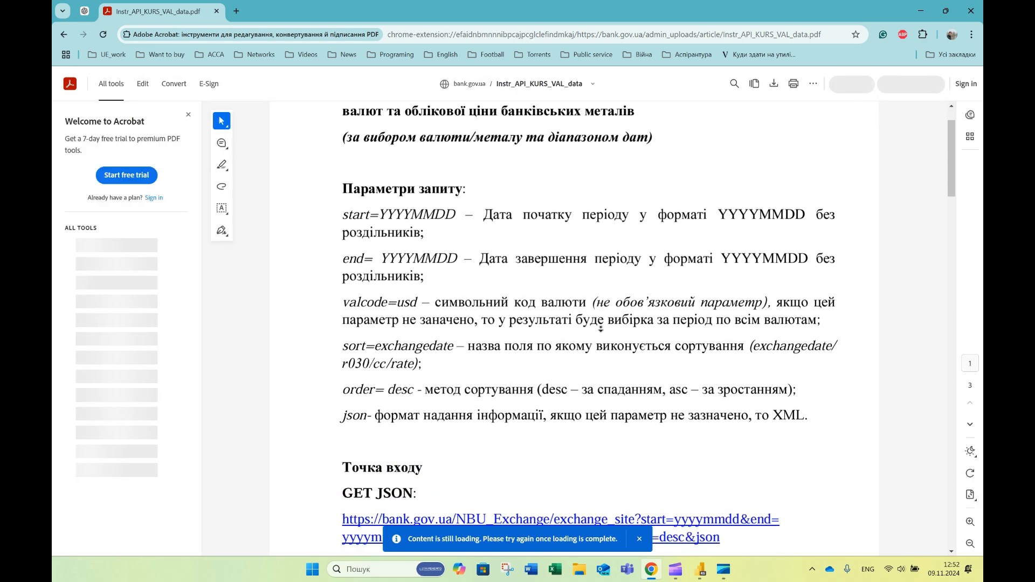
{"action": "scroll", "coordinate": [597, 293], "scroll_direction": "down", "scroll_amount": 8}
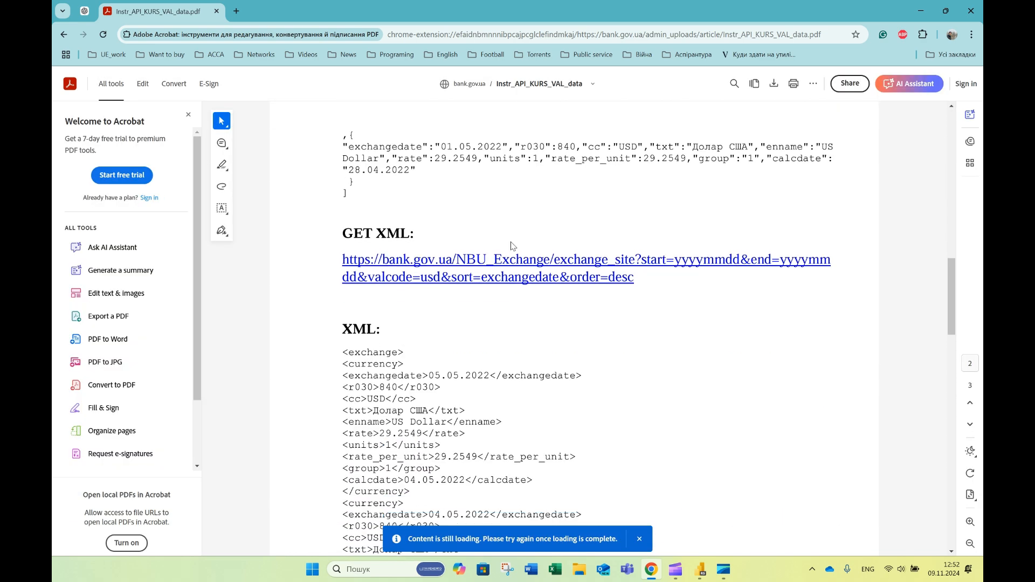
{"action": "double_click", "coordinate": [395, 240]}
{"action": "left_click", "coordinate": [629, 318]}
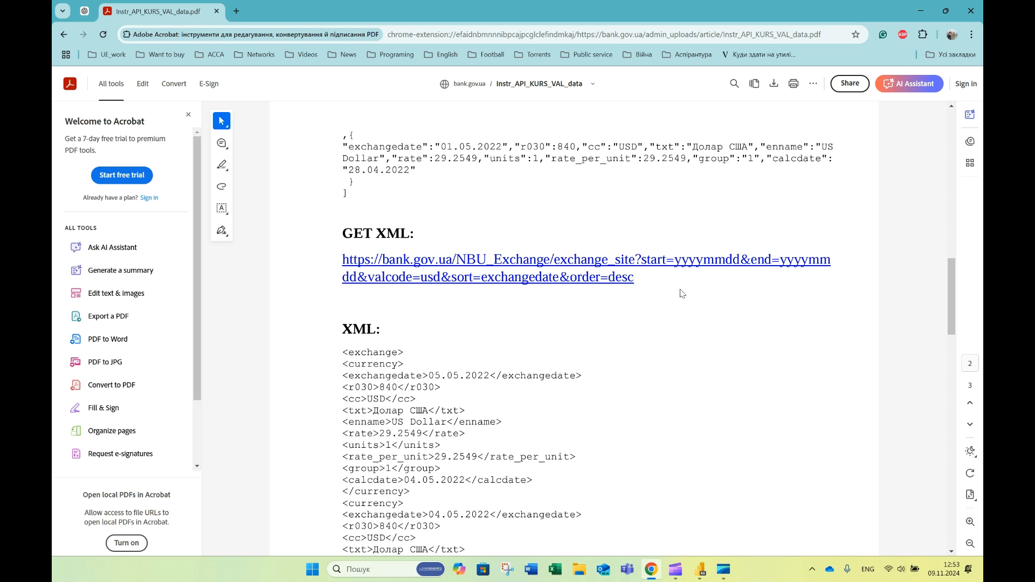
{"action": "left_click_drag", "start_coordinate": [692, 287], "coordinate": [349, 264]}
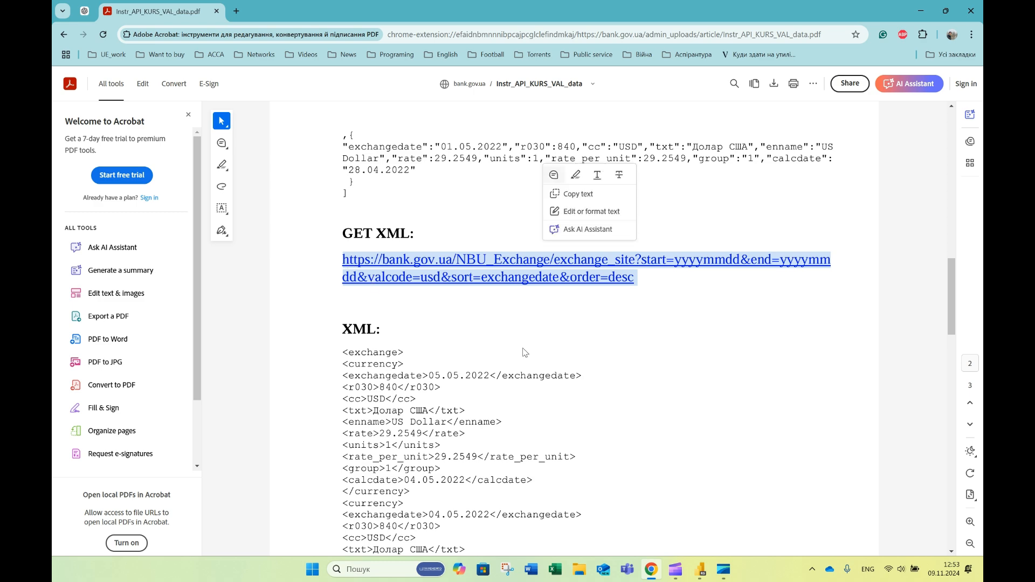
Step: Switch to Power BI Desktop, start a Web data source and paste the copied request address as its URL
{"action": "left_click", "coordinate": [702, 571]}
{"action": "left_click", "coordinate": [153, 70]}
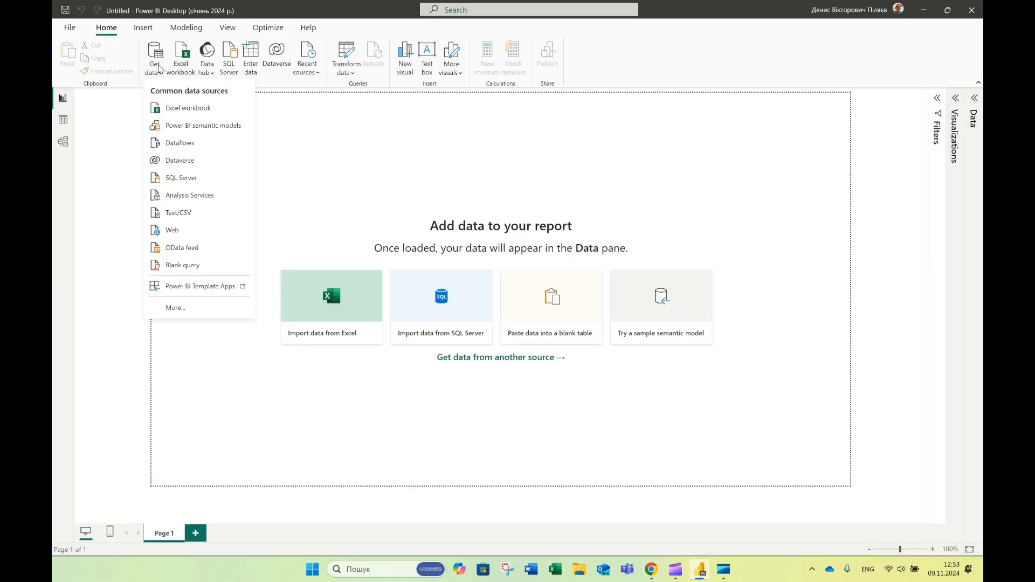
{"action": "left_click", "coordinate": [212, 238]}
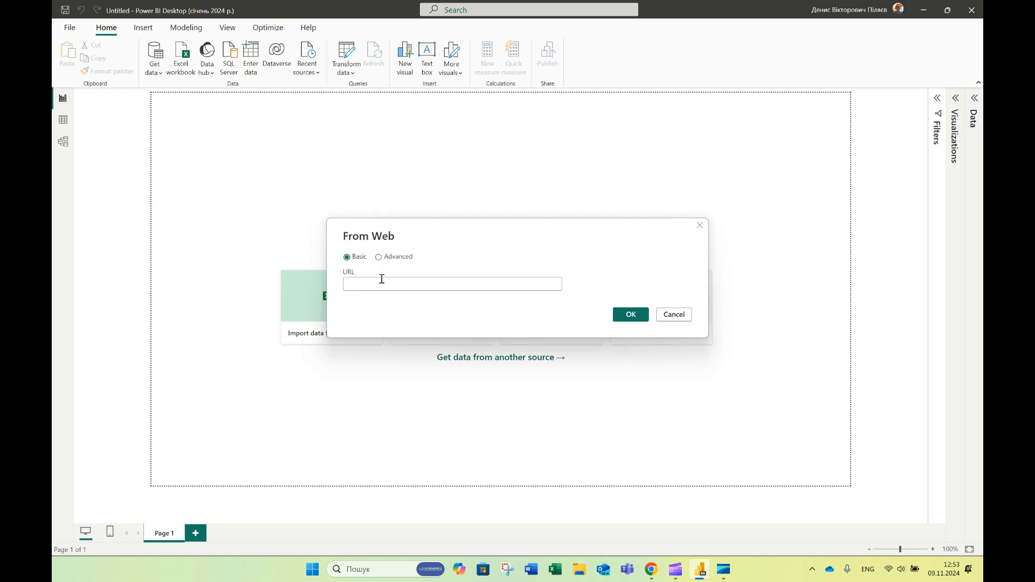
{"action": "left_click", "coordinate": [381, 279]}
{"action": "key", "text": "ctrl+v"}
{"action": "left_click", "coordinate": [381, 285]}
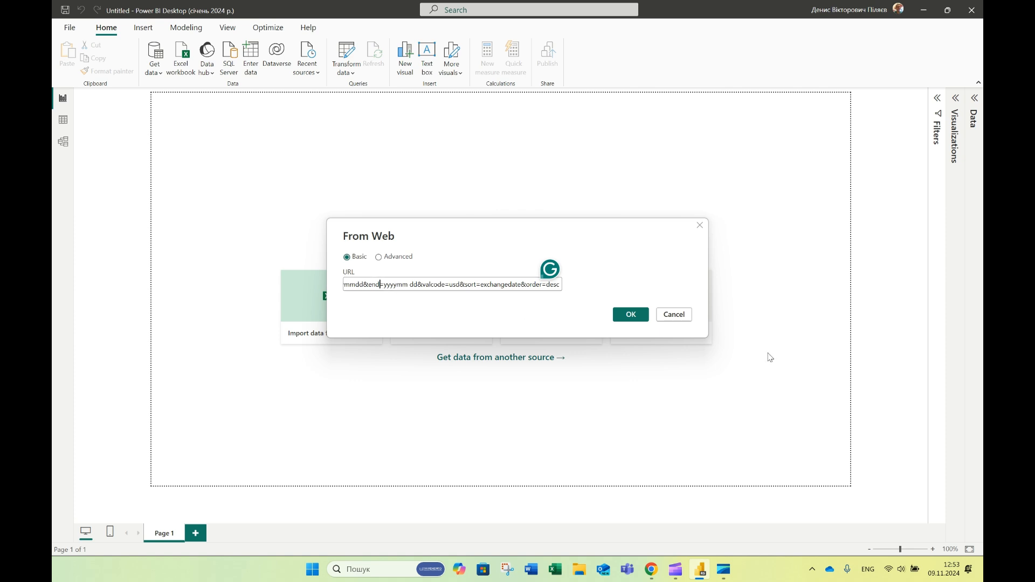
Step: Replace the start date placeholder in the request URL with 20120101
{"action": "key", "text": "Left"}
{"action": "key", "text": "Left"}
{"action": "key", "text": "Left"}
{"action": "key", "text": "Left"}
{"action": "key", "text": "Left"}
{"action": "key", "text": "Left"}
{"action": "key", "text": "Left"}
{"action": "key", "text": "Left"}
{"action": "key", "text": "Left"}
{"action": "key", "text": "Left"}
{"action": "key", "text": "Left"}
{"action": "key", "text": "Left"}
{"action": "key", "text": "Left"}
{"action": "key", "text": "Left"}
{"action": "key", "text": "Left"}
{"action": "key", "text": "Left"}
{"action": "key", "text": "Left"}
{"action": "key", "text": "Left"}
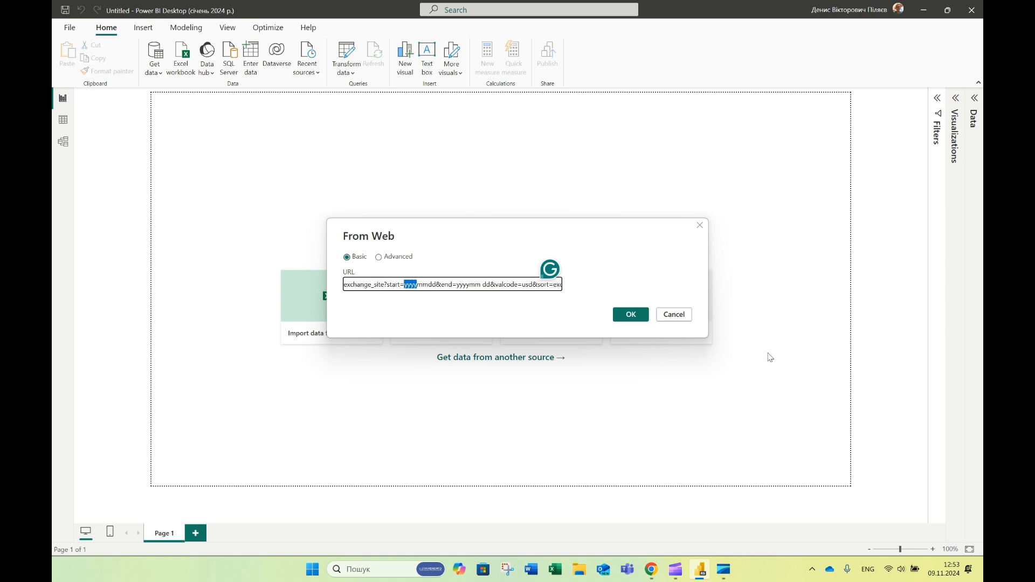
{"action": "type", "text": "2012"}
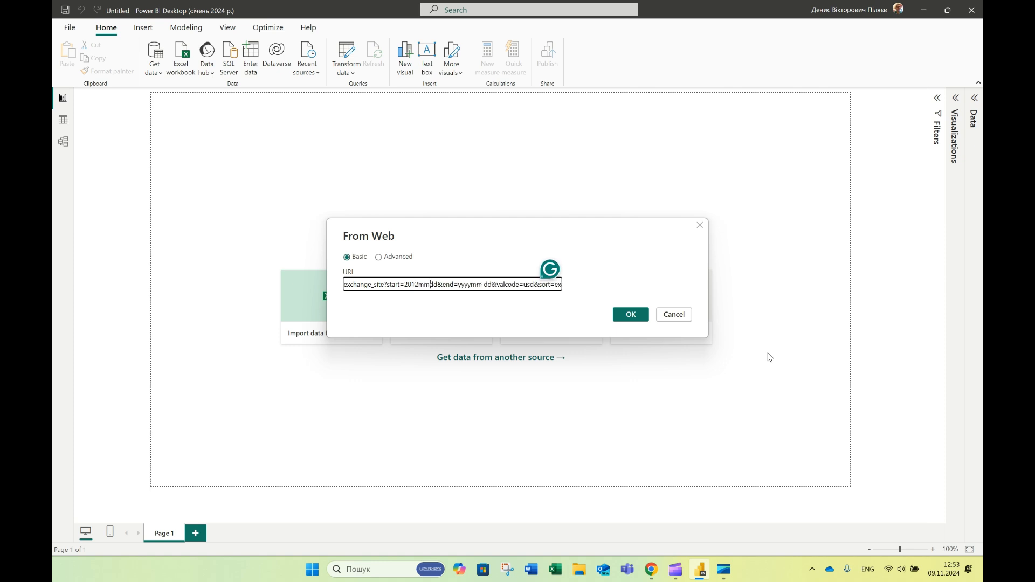
{"action": "type", "text": "10"}
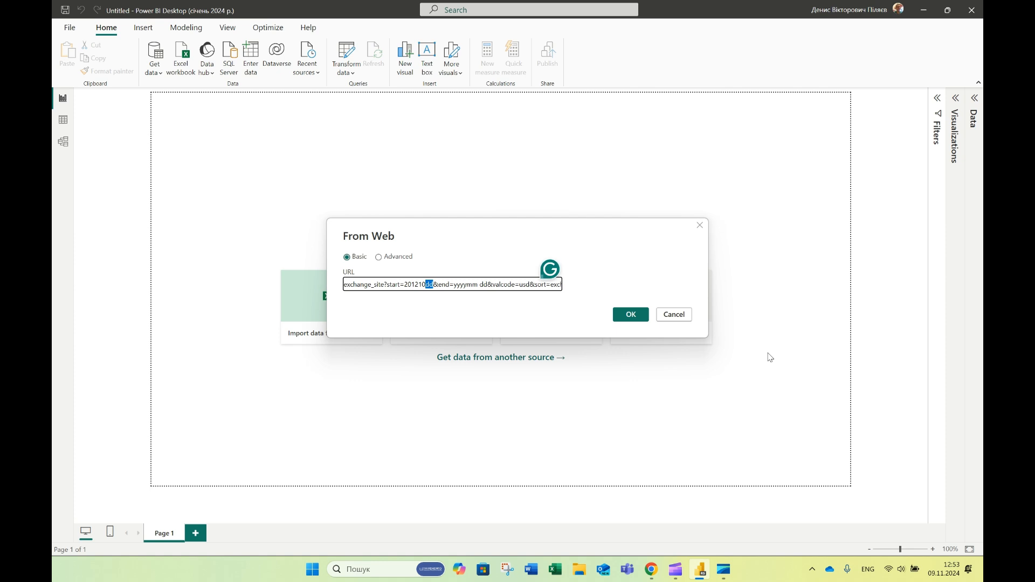
{"action": "type", "text": "31"}
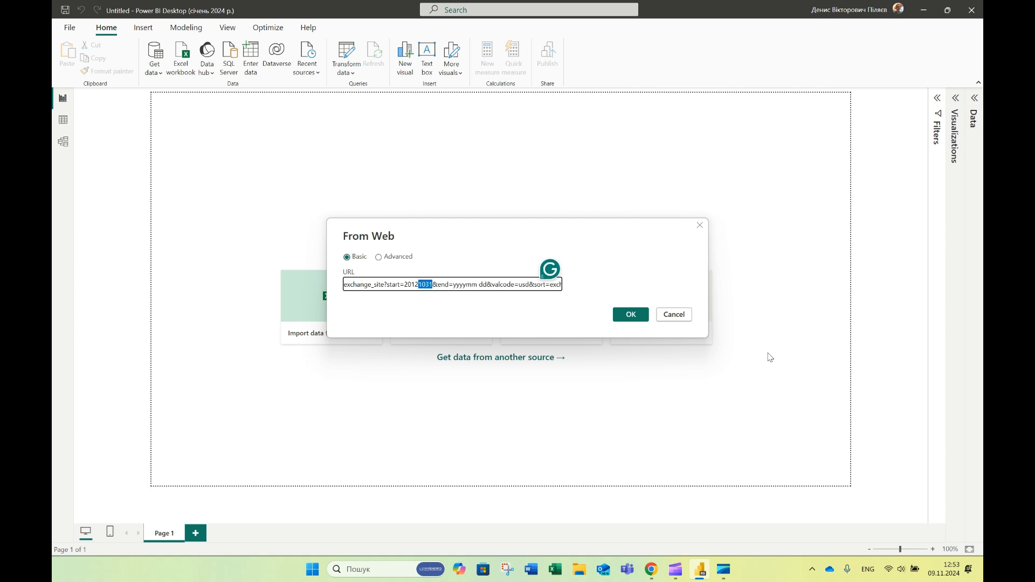
{"action": "type", "text": "0101"}
Step: Replace the end date placeholder in the URL with 20241108, keeping valcode=usd, and connect to the source
{"action": "type", "text": "09"}
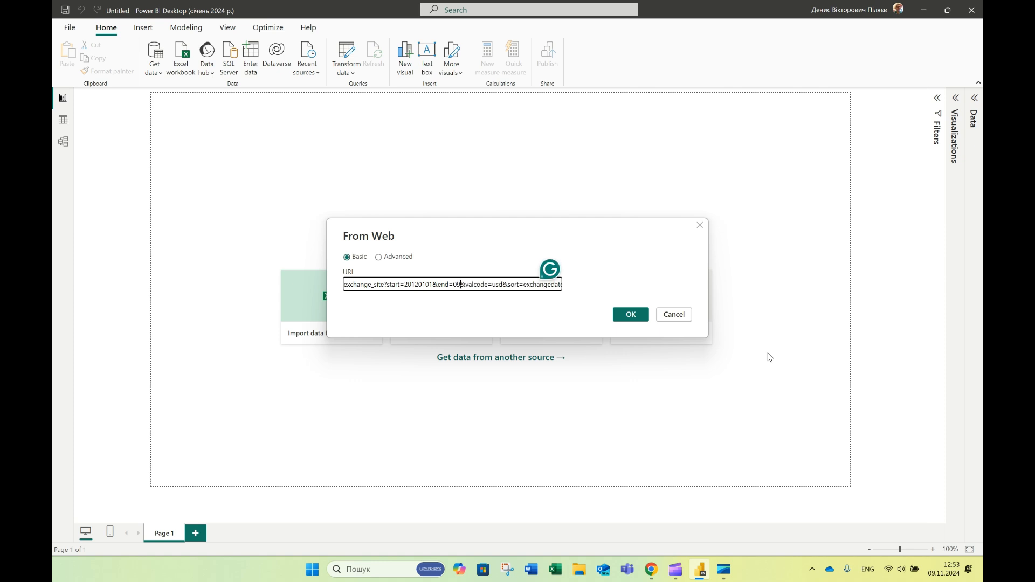
{"action": "type", "text": "20241108"}
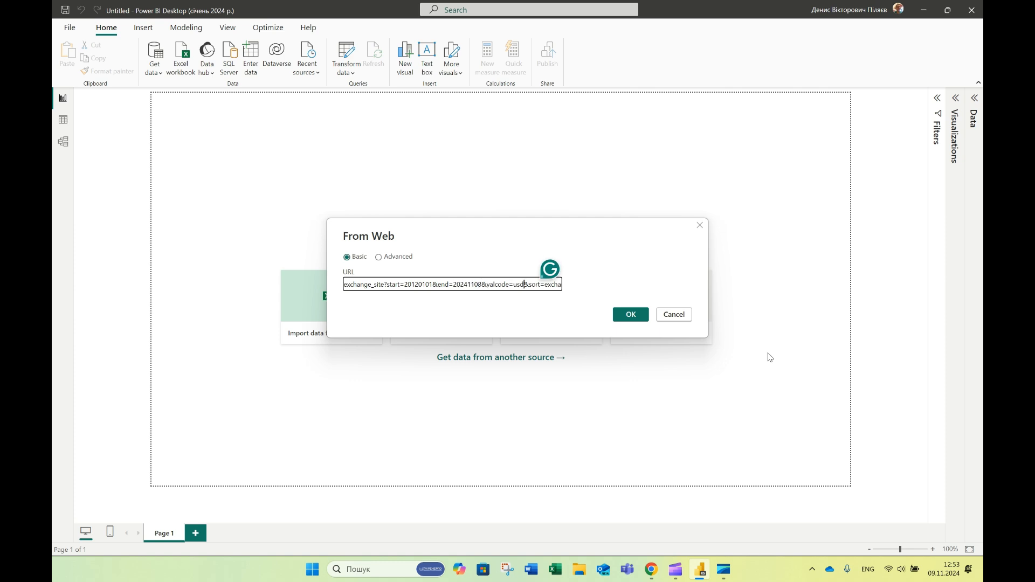
{"action": "key", "text": "End"}
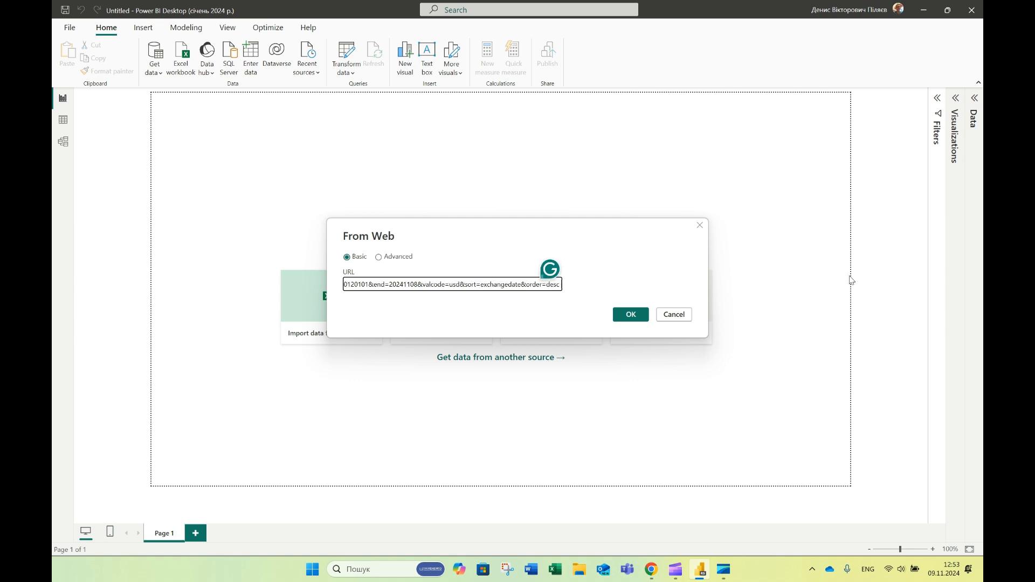
{"action": "left_click", "coordinate": [649, 315]}
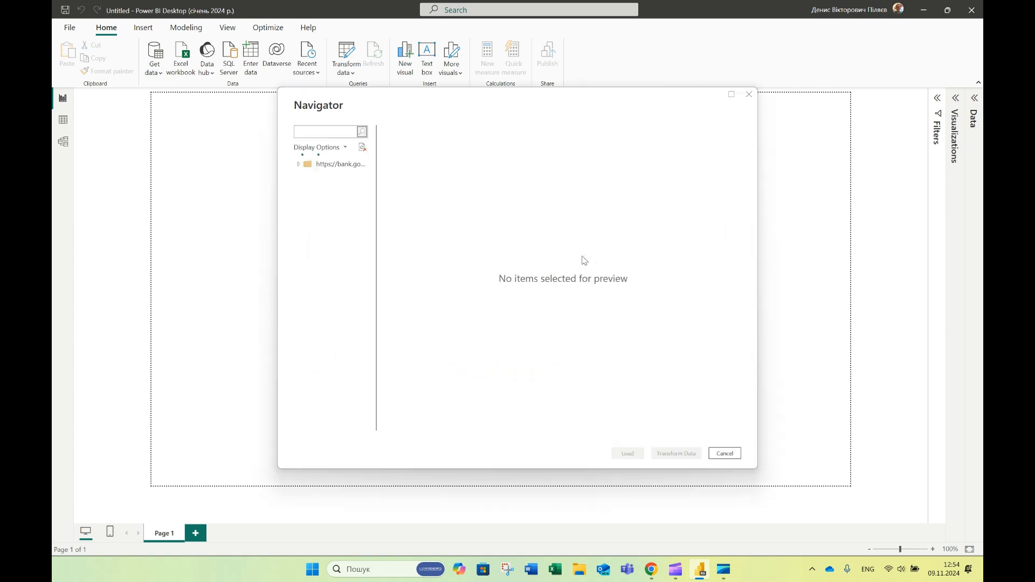
Step: Select the currency table from the web source and open it for transformation in Power Query Editor
{"action": "left_click", "coordinate": [330, 183]}
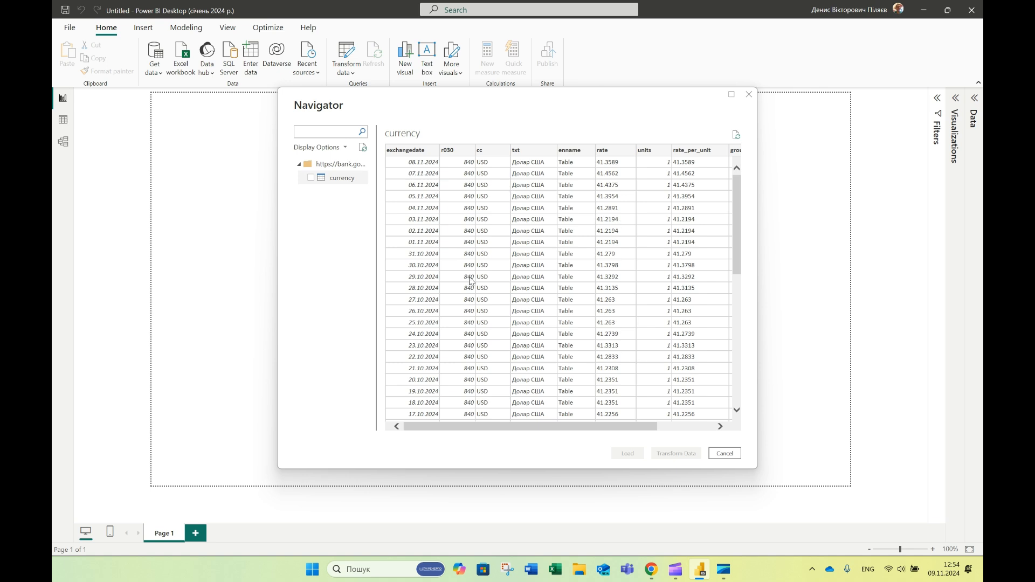
{"action": "left_click", "coordinate": [310, 178]}
{"action": "left_click", "coordinate": [695, 452]}
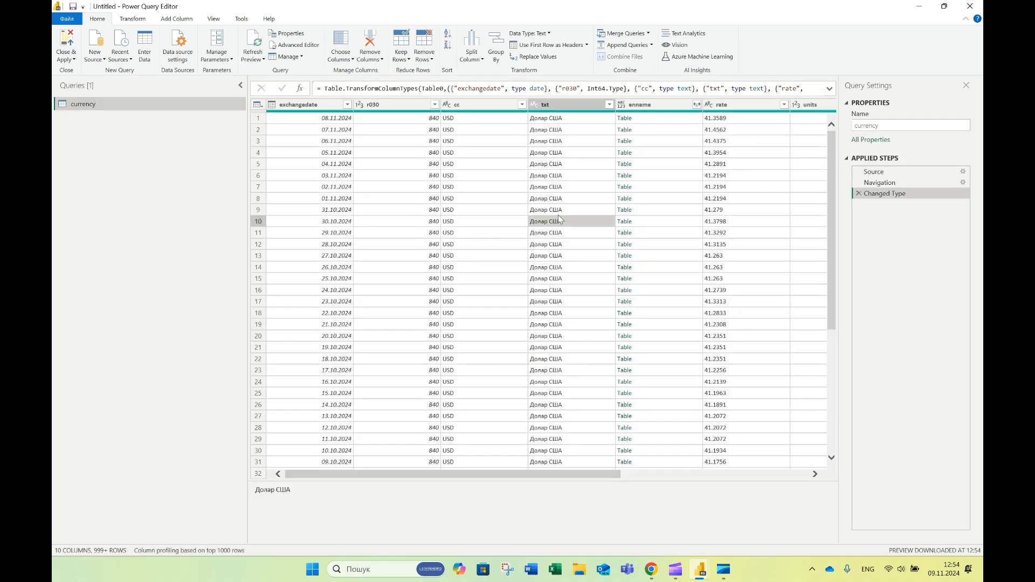
Step: Look across the columns of the currency query to review the loaded exchange rate data
{"action": "key", "text": "Right"}
{"action": "key", "text": "Right"}
{"action": "key", "text": "Right"}
{"action": "key", "text": "Right"}
{"action": "key", "text": "Left"}
{"action": "key", "text": "Left"}
{"action": "key", "text": "Left"}
{"action": "key", "text": "Left"}
{"action": "key", "text": "Left"}
{"action": "key", "text": "Left"}
{"action": "key", "text": "Left"}
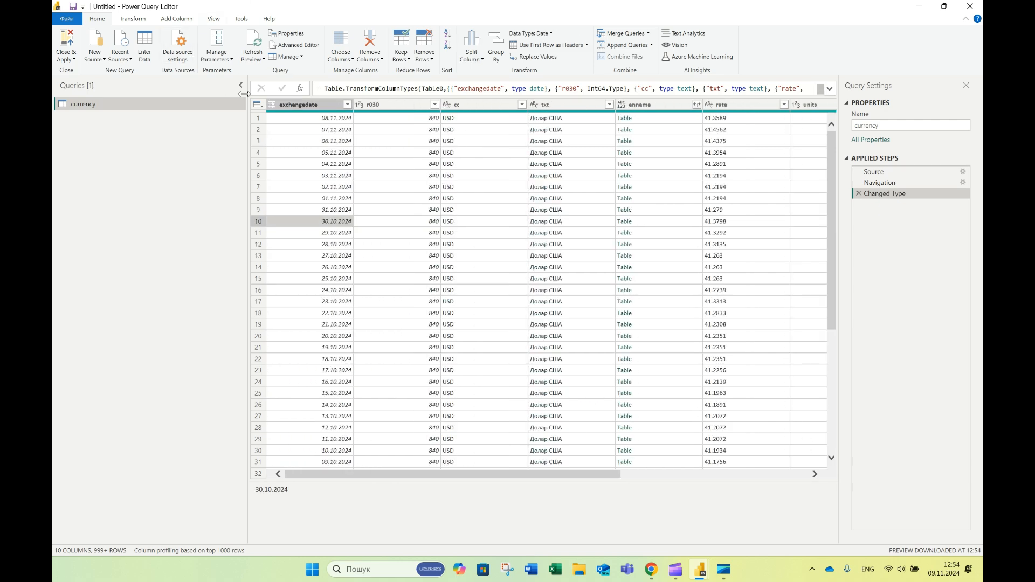
Step: Sort the currency query by exchangedate in ascending order
{"action": "left_click", "coordinate": [343, 107]}
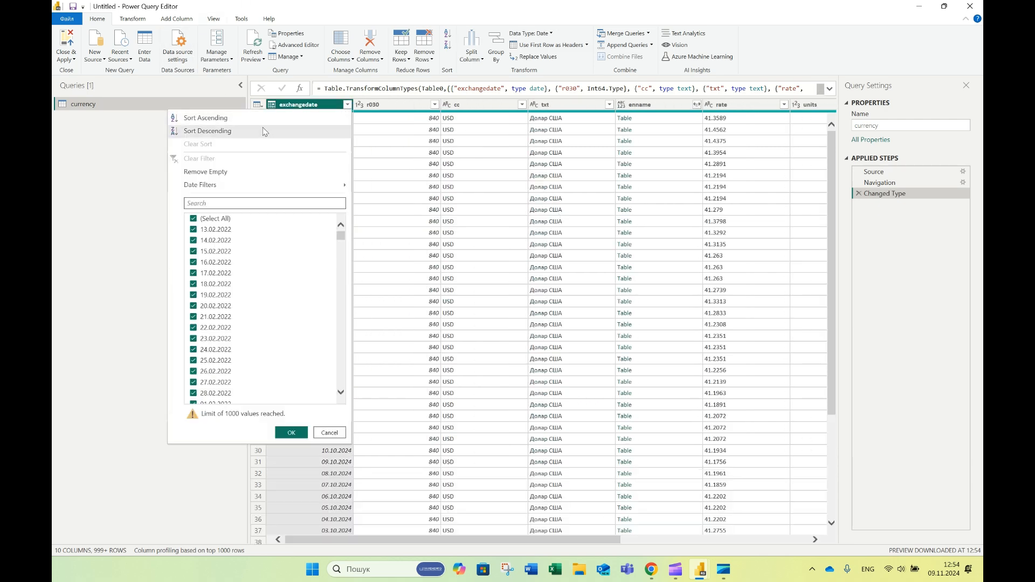
{"action": "left_click", "coordinate": [329, 120]}
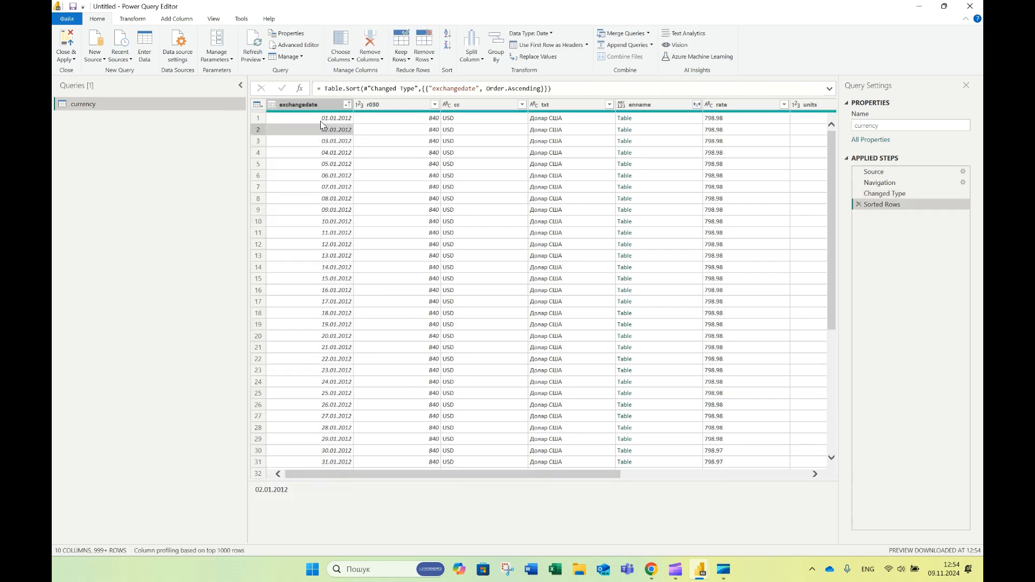
{"action": "left_click", "coordinate": [323, 120]}
Step: Examine the rate, units and rate_per_unit values in the earliest rows of the query
{"action": "key", "text": "Right"}
{"action": "key", "text": "Right"}
{"action": "key", "text": "Right"}
{"action": "key", "text": "Right"}
{"action": "key", "text": "Right"}
{"action": "key", "text": "Right"}
{"action": "key", "text": "Right"}
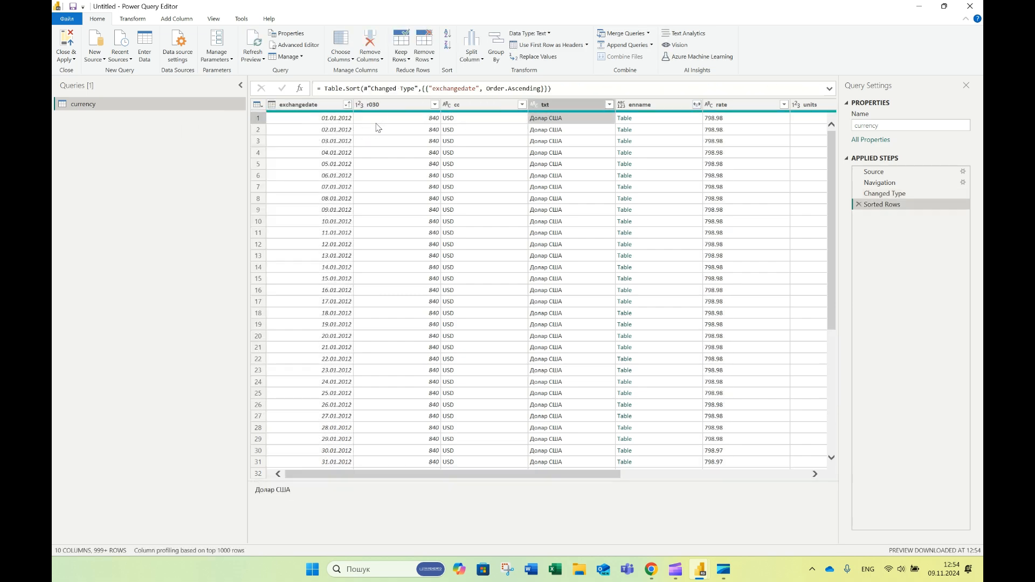
{"action": "left_click", "coordinate": [693, 161]}
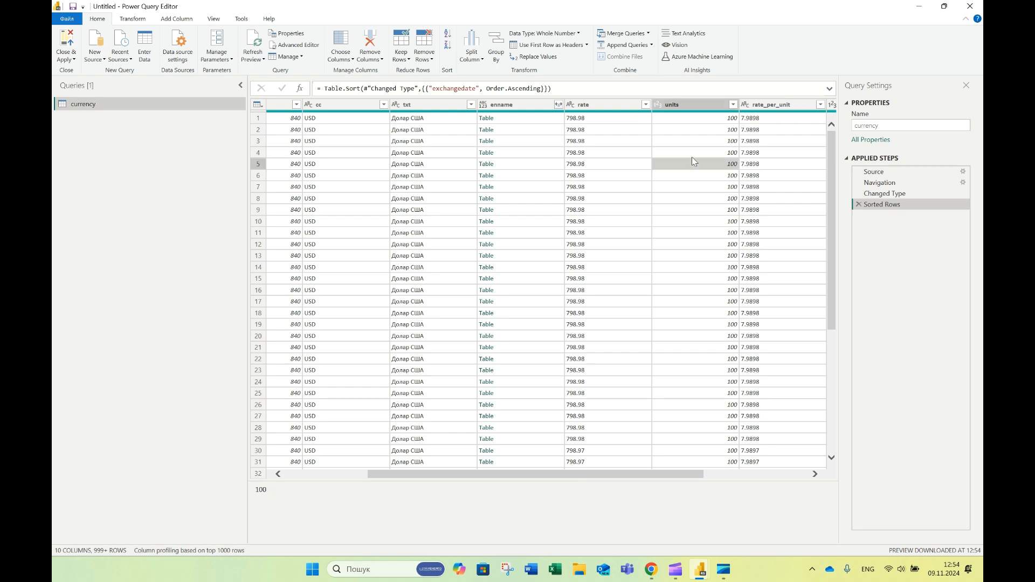
{"action": "left_click", "coordinate": [711, 106]}
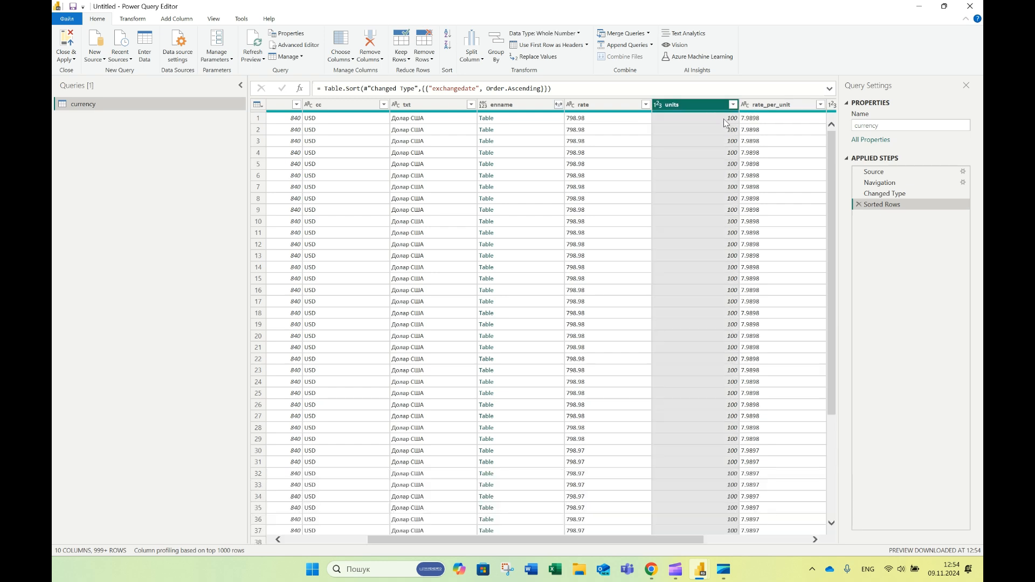
{"action": "left_click", "coordinate": [765, 124]}
Step: Try to convert the rate_per_unit column to the Fixed decimal number type, and remove that applied type change
{"action": "left_click", "coordinate": [771, 106]}
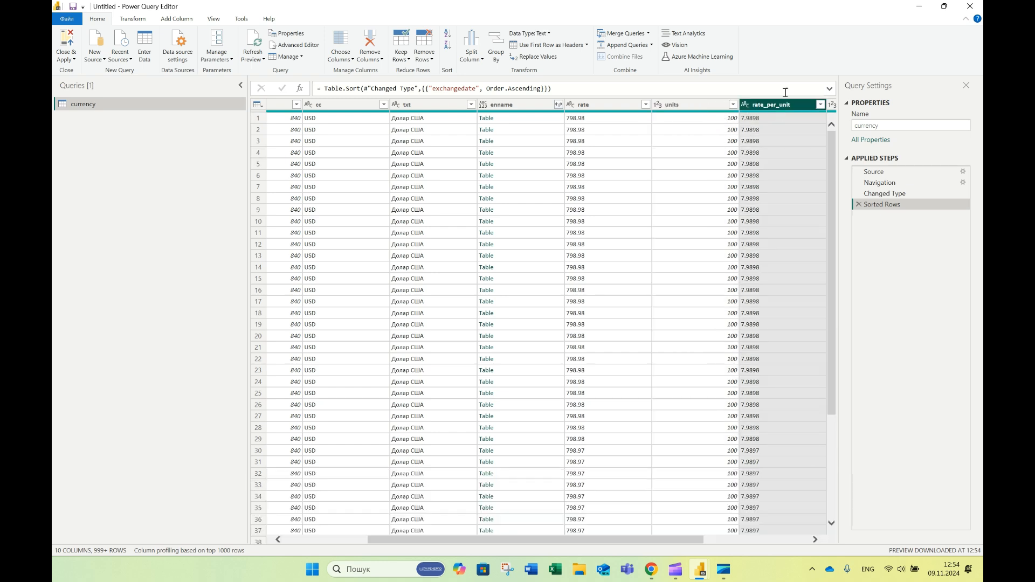
{"action": "left_click", "coordinate": [530, 33]}
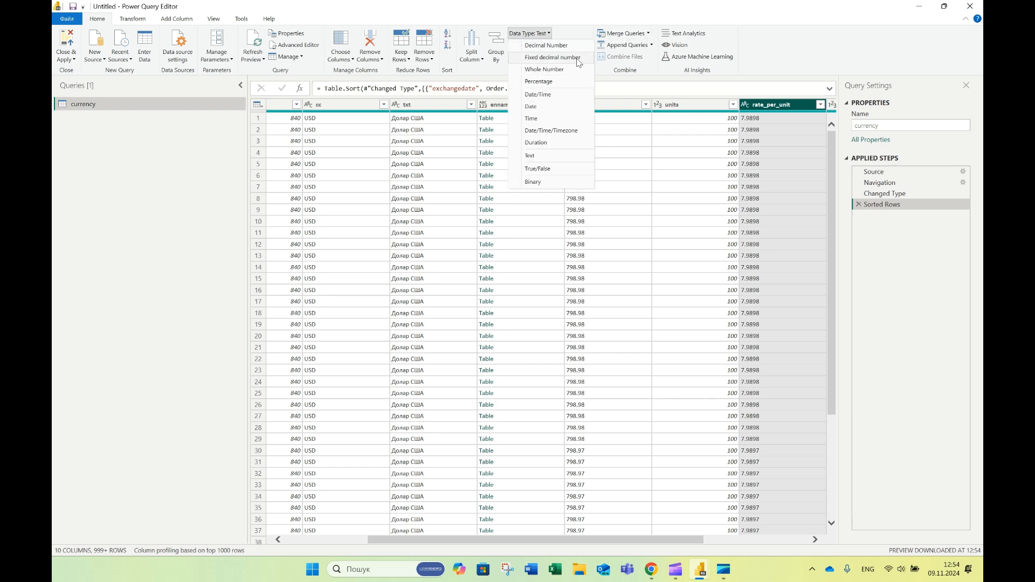
{"action": "left_click", "coordinate": [533, 57]}
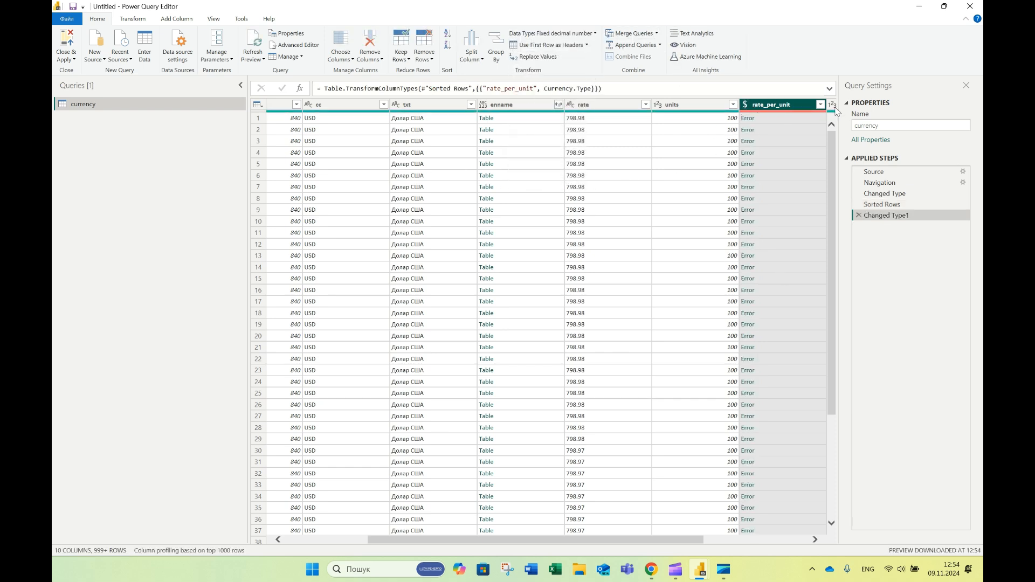
{"action": "left_click", "coordinate": [859, 215]}
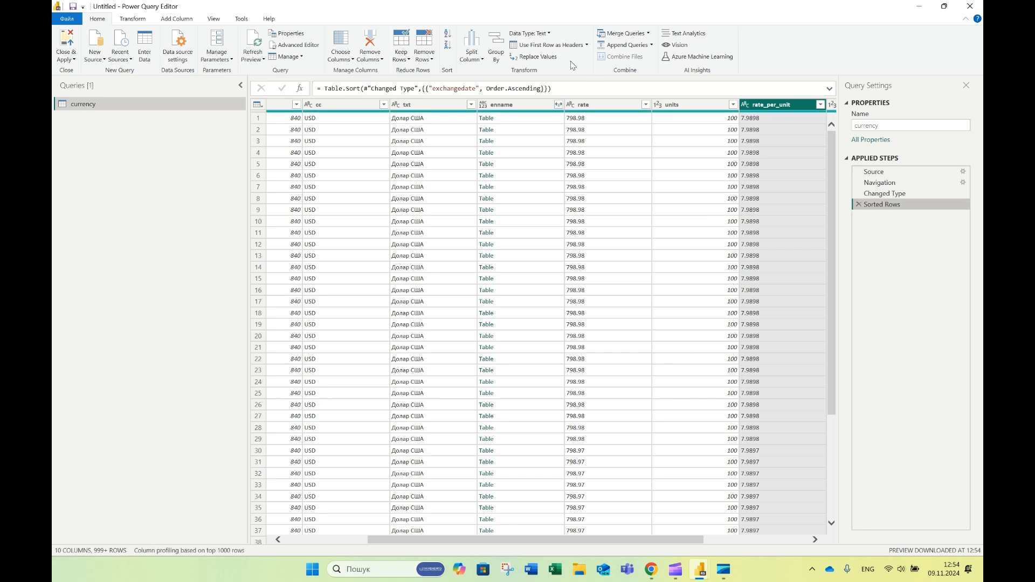
Step: Replace periods with commas in the rate_per_unit column and set its data type to Fixed decimal number
{"action": "left_click", "coordinate": [521, 57]}
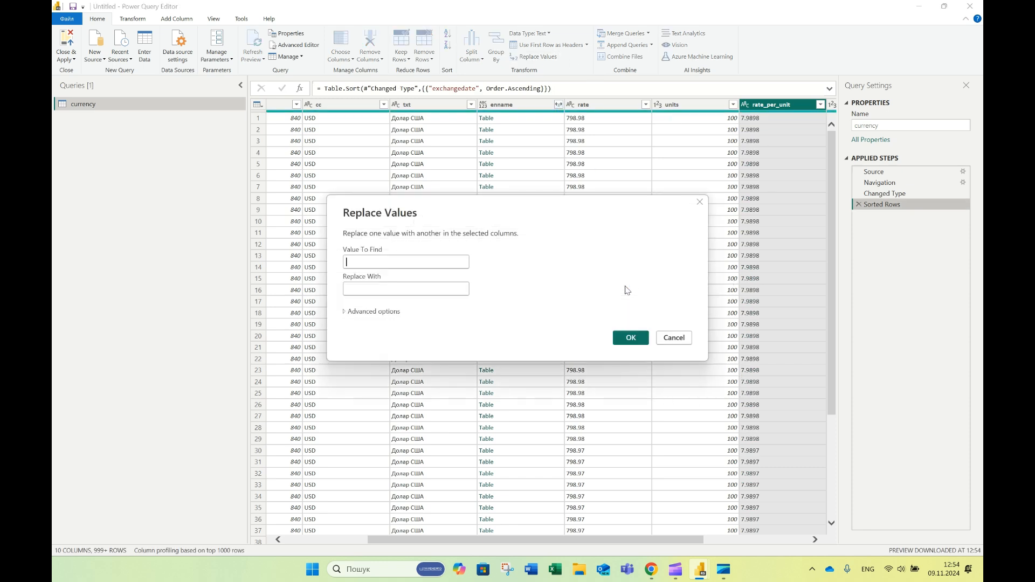
{"action": "type", "text": "."}
{"action": "key", "text": "Tab"}
{"action": "type", "text": ","}
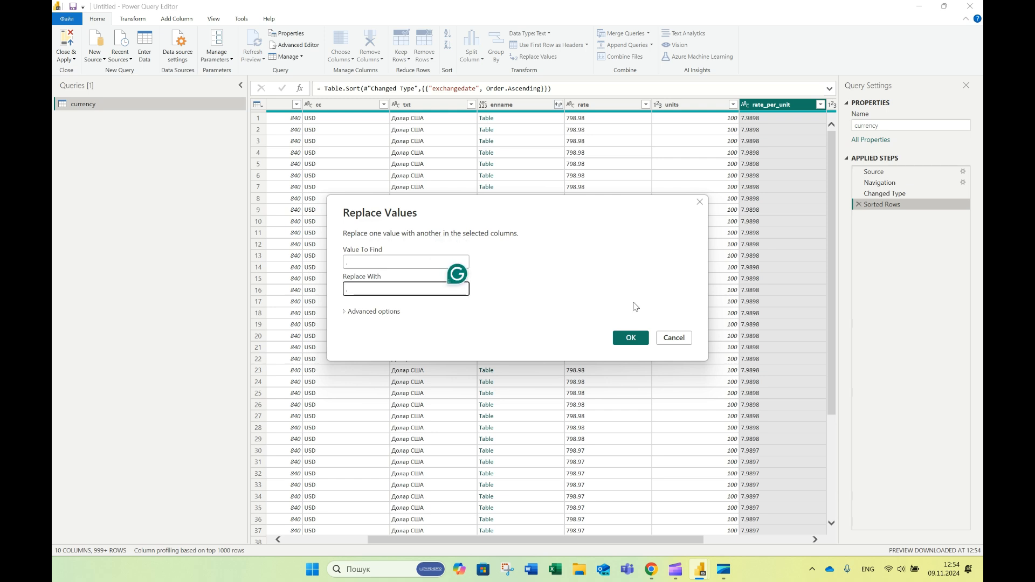
{"action": "left_click", "coordinate": [631, 338]}
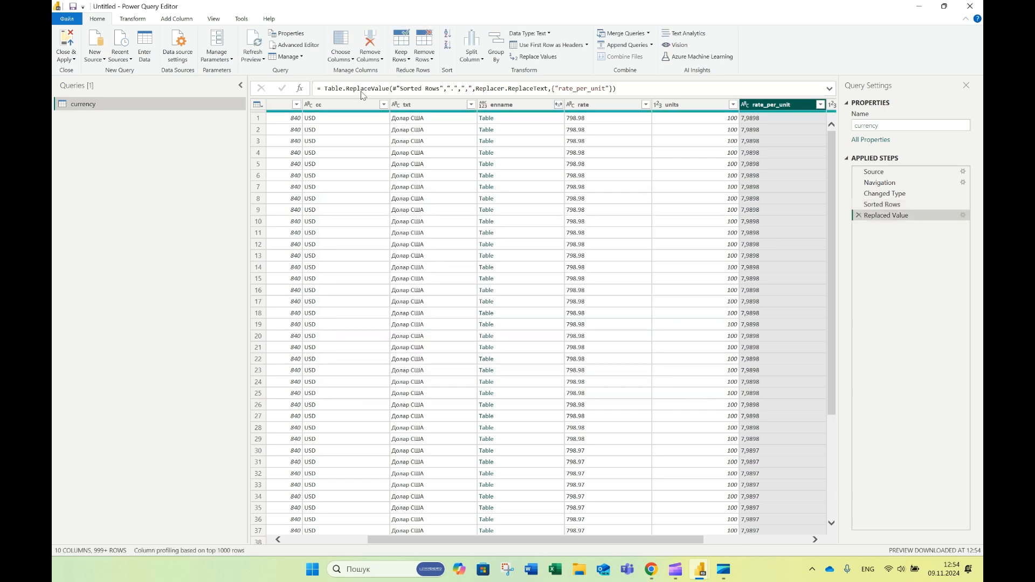
{"action": "left_click", "coordinate": [545, 34]}
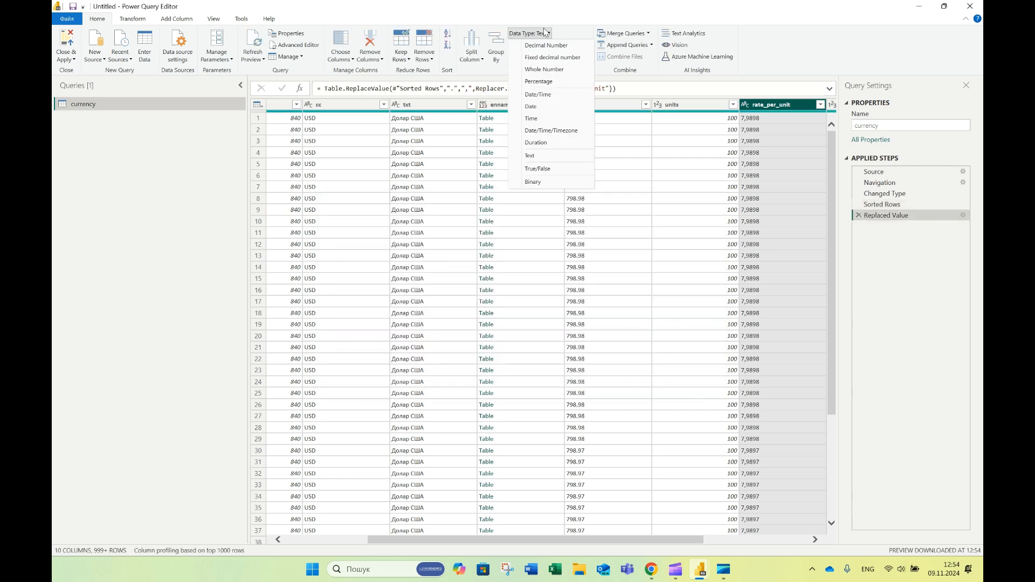
{"action": "left_click", "coordinate": [559, 58]}
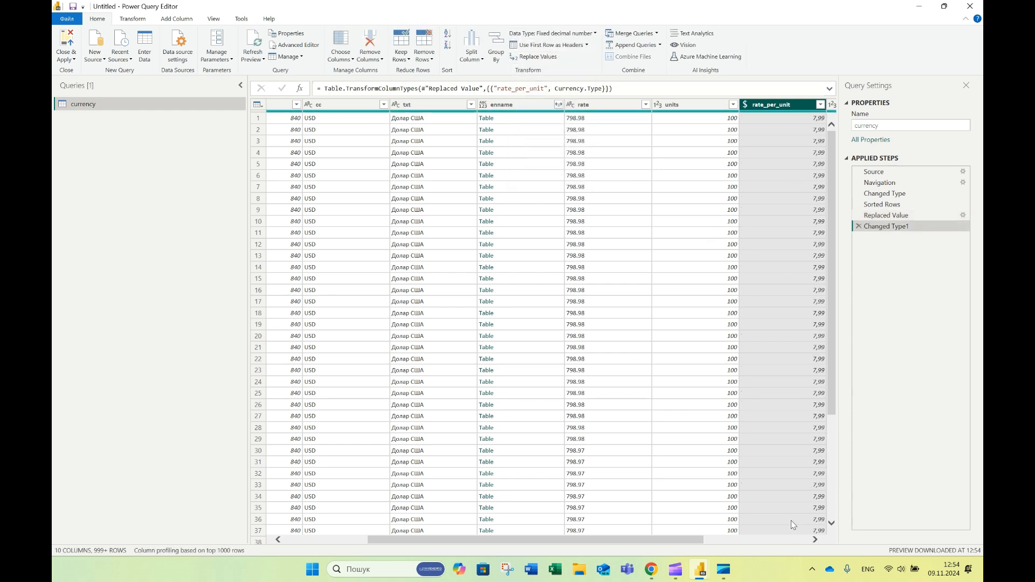
Step: Examine the converted rate_per_unit values further down the rows and look back across the preceding columns
{"action": "scroll", "coordinate": [839, 468], "scroll_direction": "down", "scroll_amount": 4}
{"action": "scroll", "coordinate": [834, 496], "scroll_direction": "down", "scroll_amount": 10}
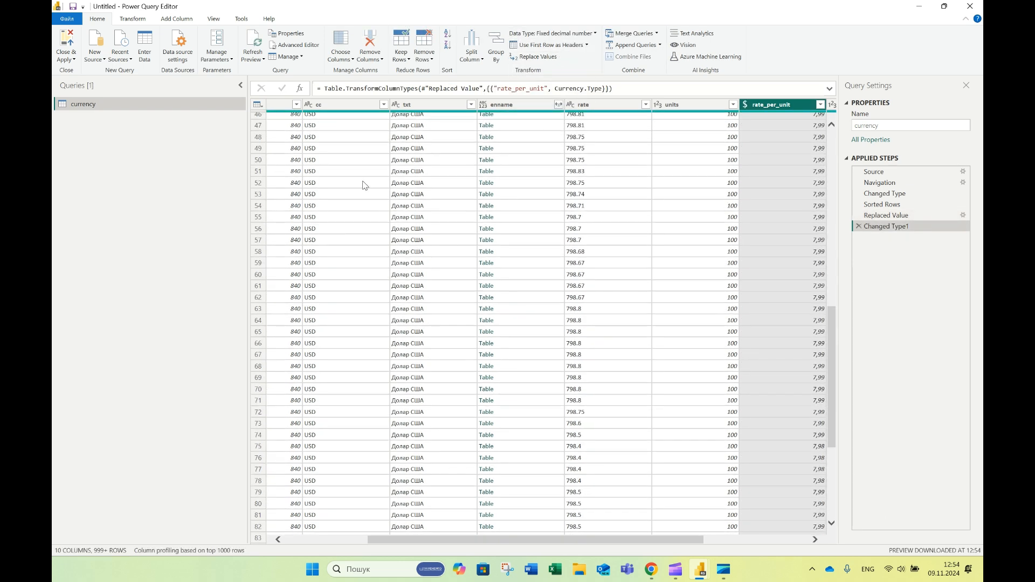
{"action": "left_click", "coordinate": [467, 206]}
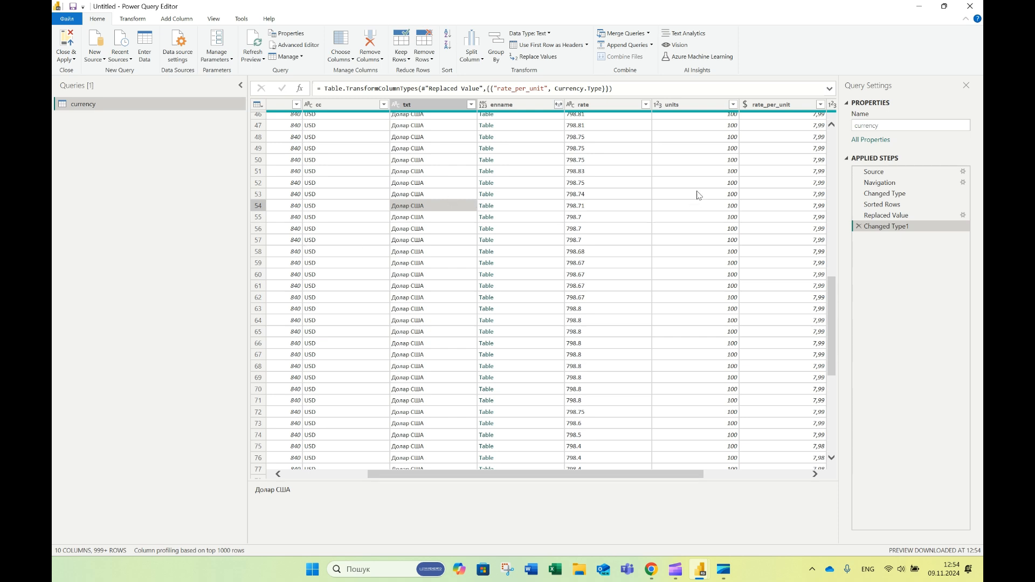
{"action": "left_click", "coordinate": [756, 184]}
{"action": "key", "text": "Left"}
{"action": "key", "text": "Left"}
{"action": "key", "text": "Left"}
{"action": "key", "text": "Left"}
{"action": "key", "text": "Left"}
{"action": "key", "text": "Left"}
{"action": "key", "text": "Left"}
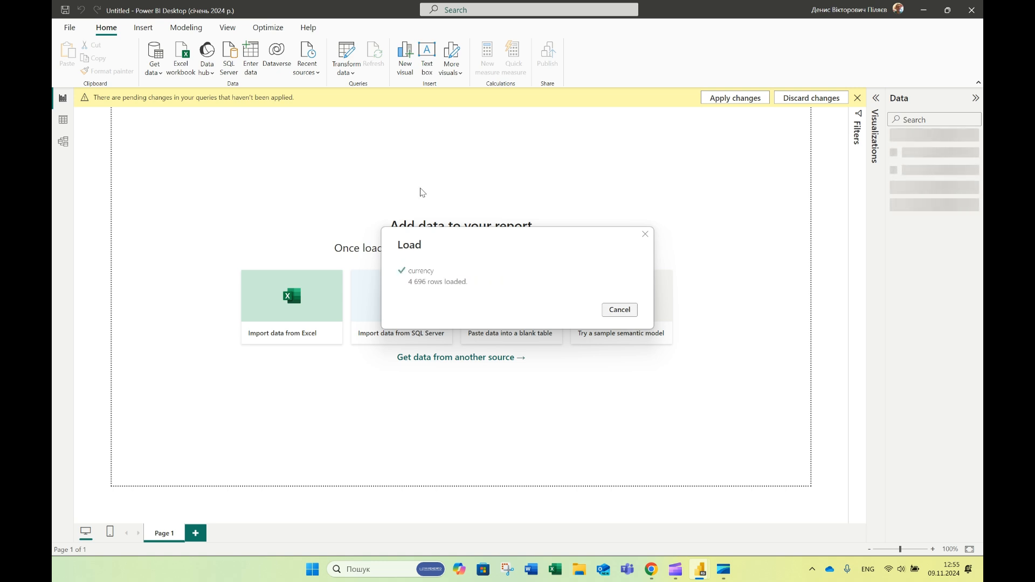
Step: Add a line chart to Page 1 and enlarge it across most of the page's upper part
{"action": "left_click", "coordinate": [875, 113]}
{"action": "left_click", "coordinate": [798, 170]}
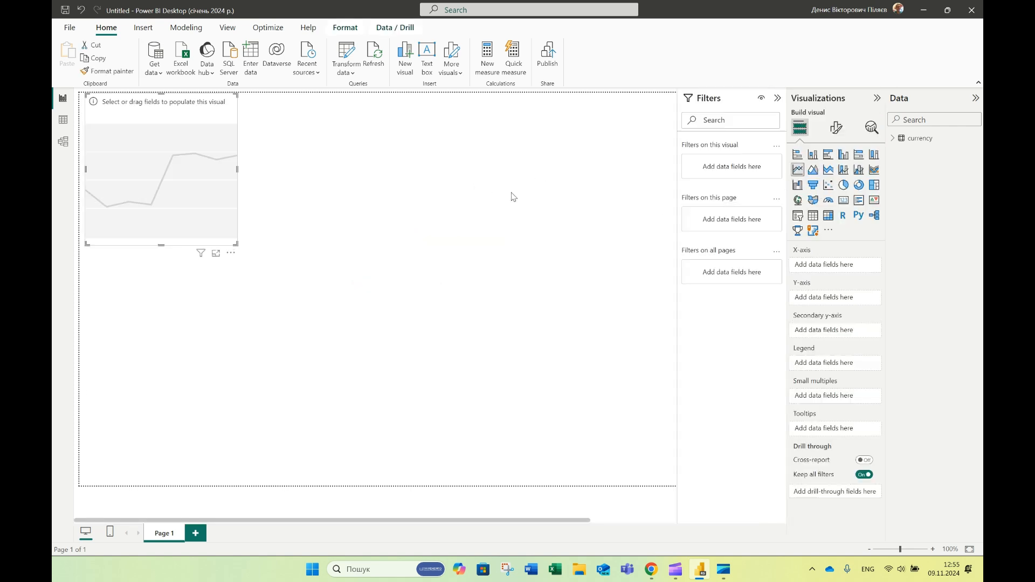
{"action": "left_click_drag", "start_coordinate": [234, 243], "coordinate": [700, 345]}
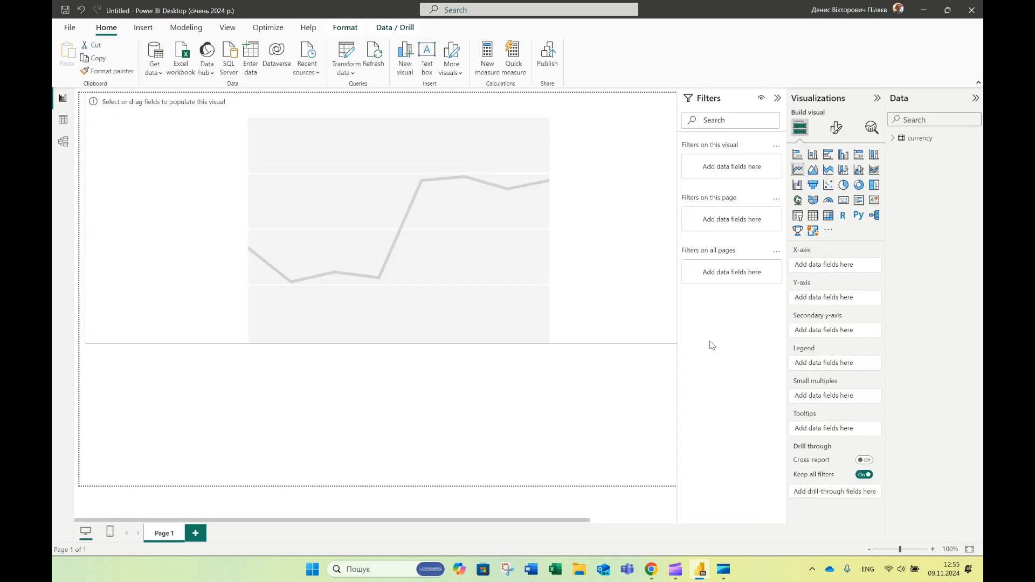
Step: Plot rate_per_unit against exchangedate from the currency table in the line chart, and collapse the side panes
{"action": "left_click", "coordinate": [892, 139]}
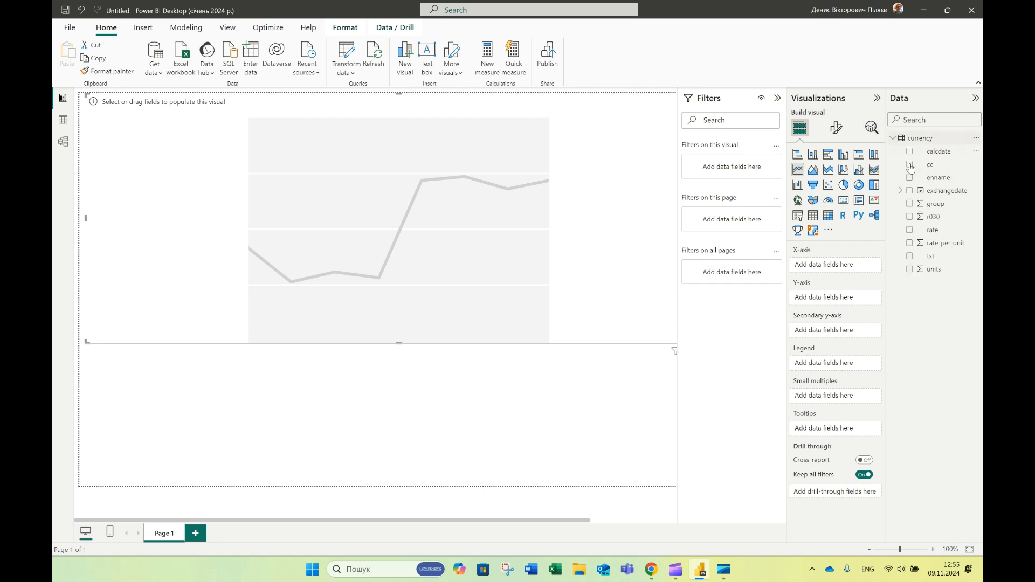
{"action": "left_click", "coordinate": [910, 192]}
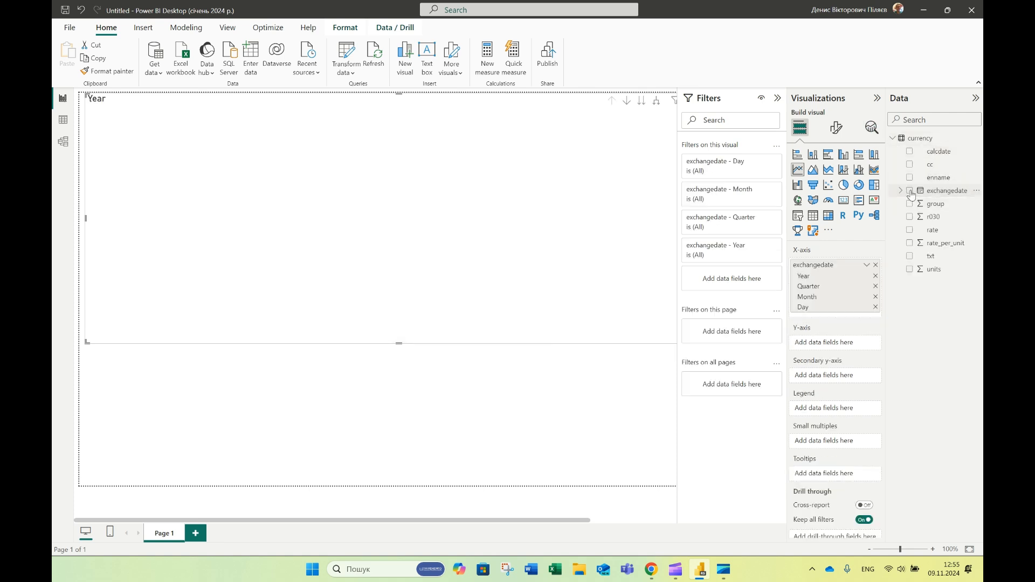
{"action": "left_click", "coordinate": [909, 245]}
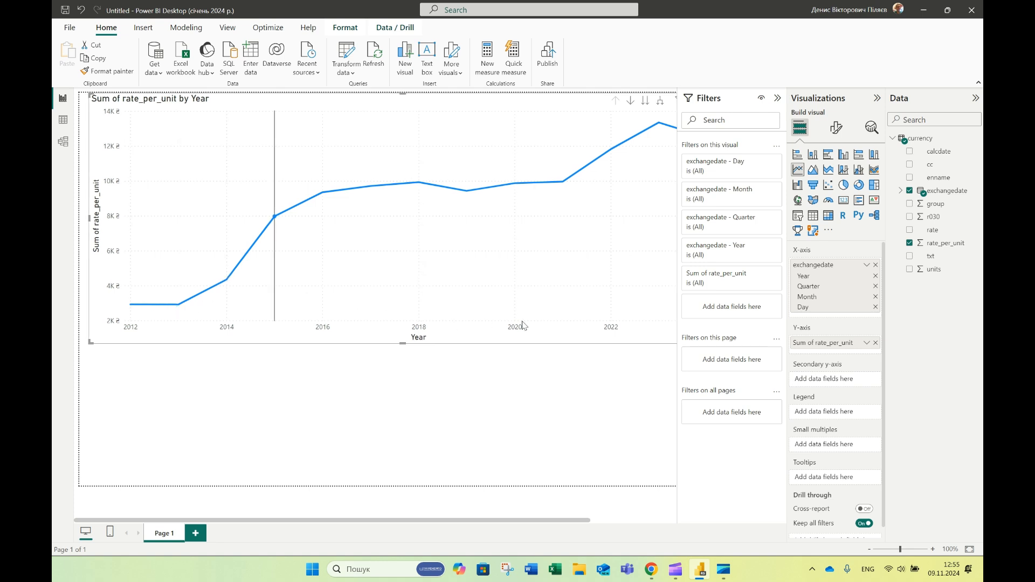
{"action": "left_click", "coordinate": [776, 97]}
{"action": "left_click", "coordinate": [876, 97]}
{"action": "left_click", "coordinate": [925, 103]}
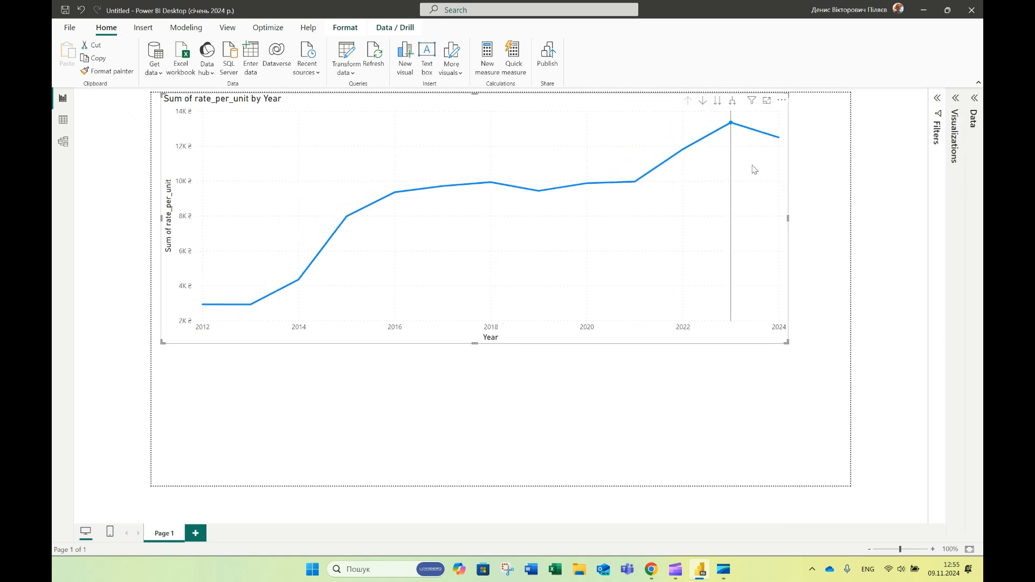
Step: Turn on the line chart's data labels and summarise its rate_per_unit values by Average
{"action": "left_click", "coordinate": [954, 99]}
{"action": "left_click", "coordinate": [911, 128]}
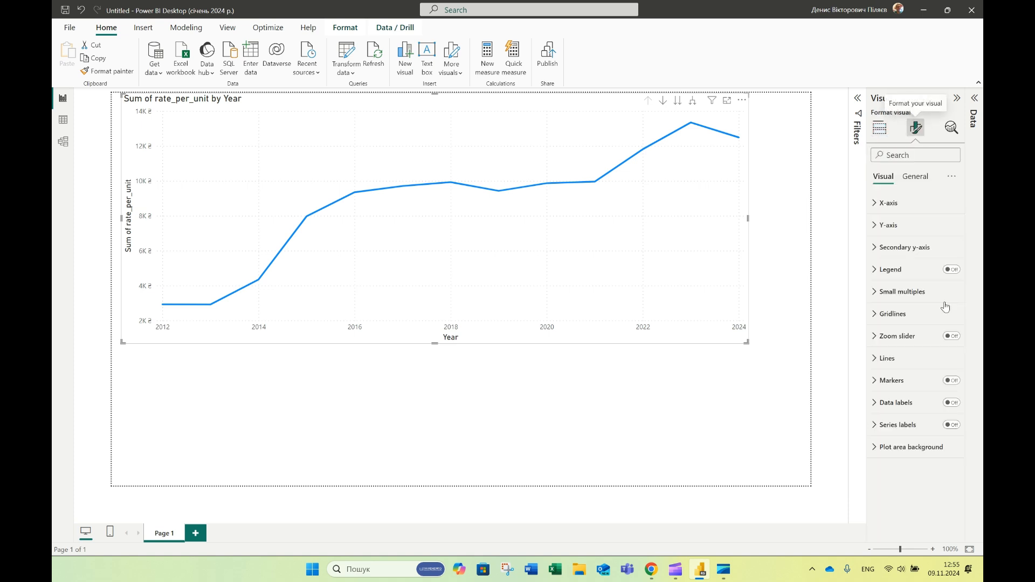
{"action": "left_click", "coordinate": [952, 403]}
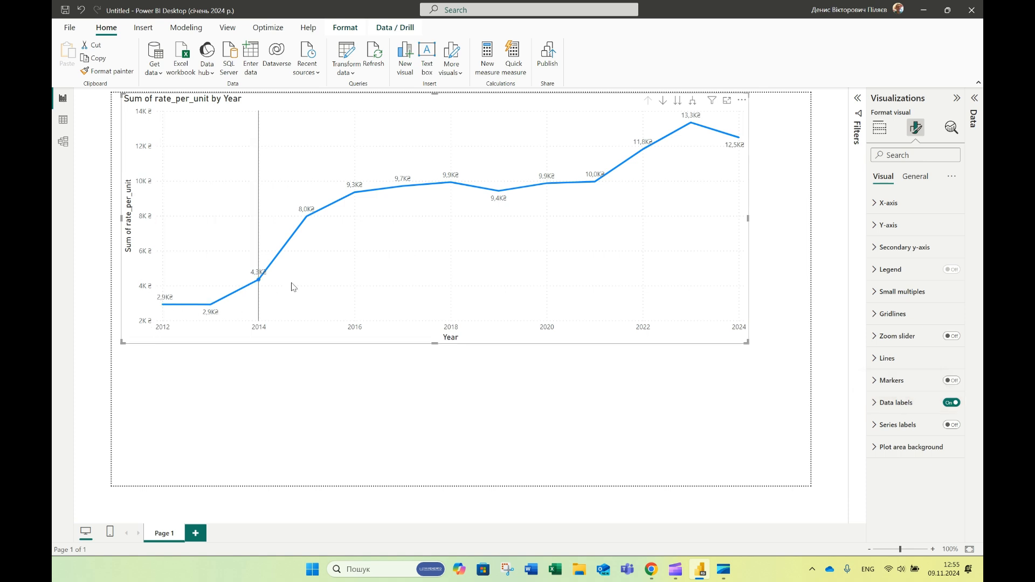
{"action": "left_click", "coordinate": [879, 128]}
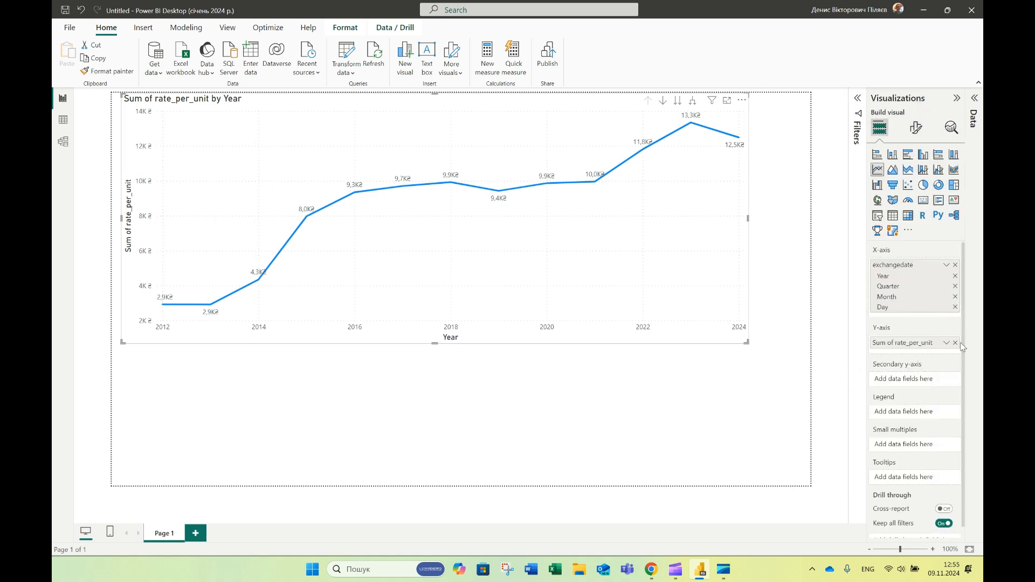
{"action": "left_click", "coordinate": [947, 344]}
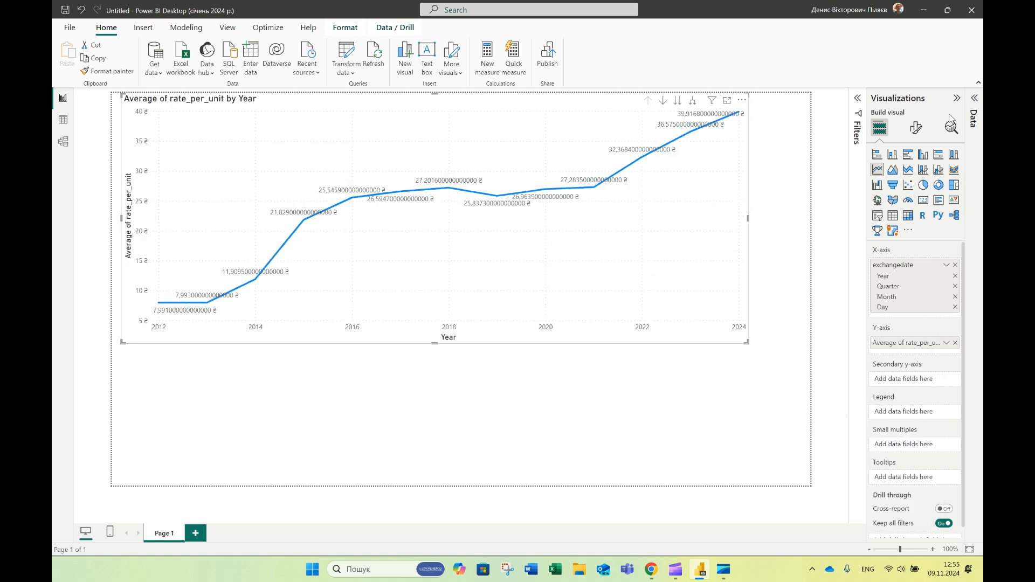
Step: Format the rate_per_unit field as a decimal number with 1 decimal place
{"action": "left_click", "coordinate": [974, 99]}
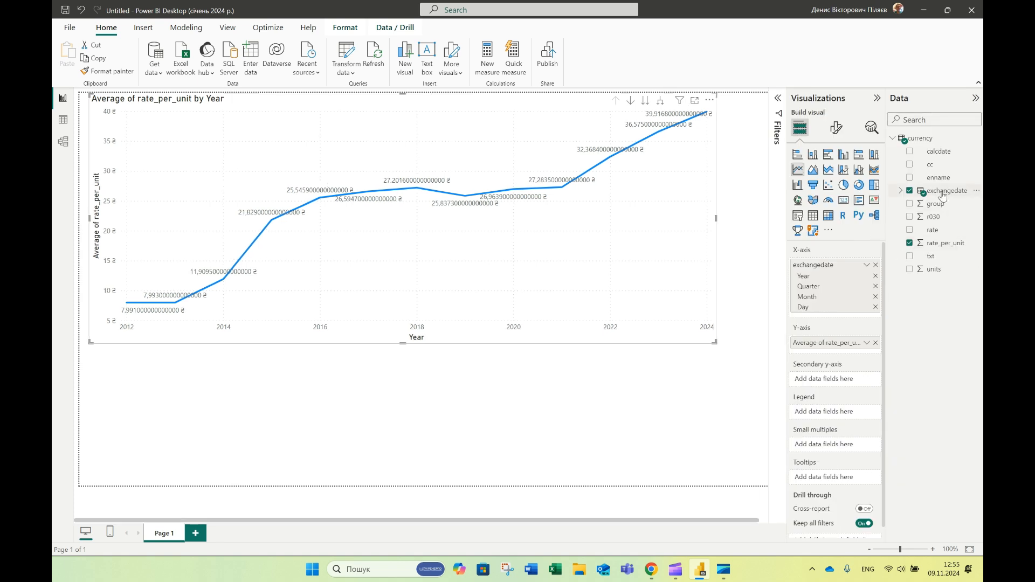
{"action": "left_click", "coordinate": [942, 243]}
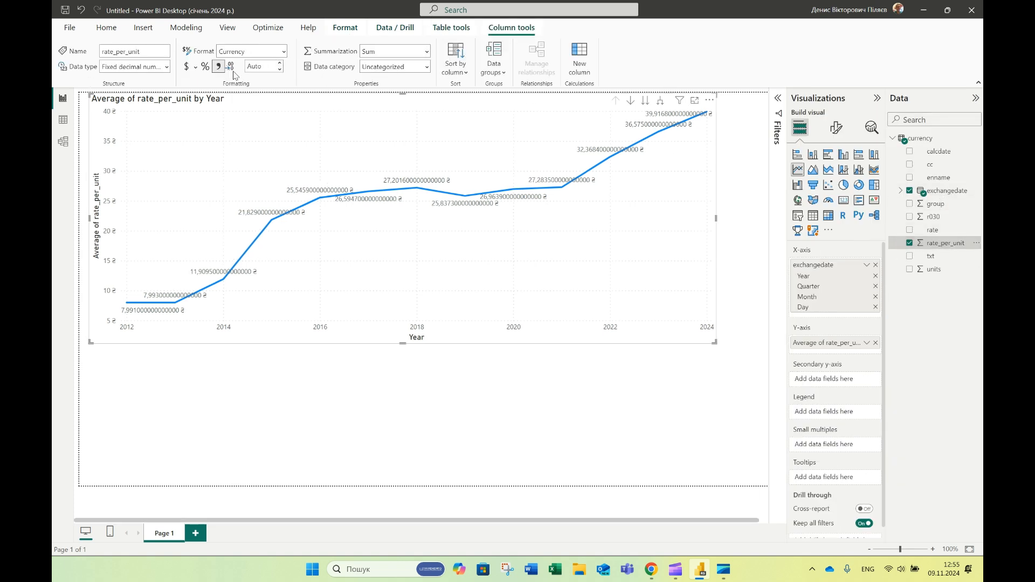
{"action": "left_click", "coordinate": [218, 66]}
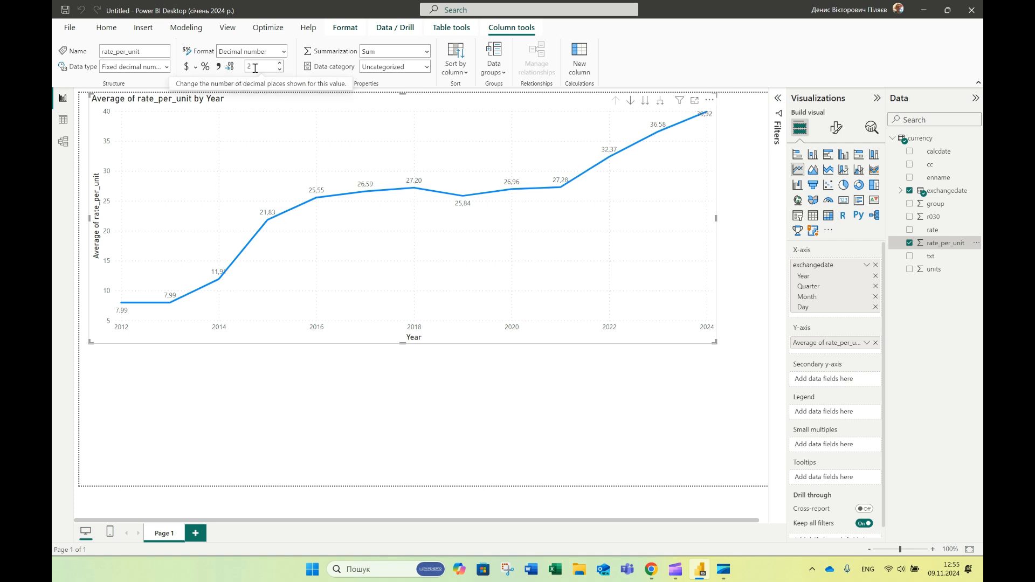
{"action": "left_click", "coordinate": [259, 67]}
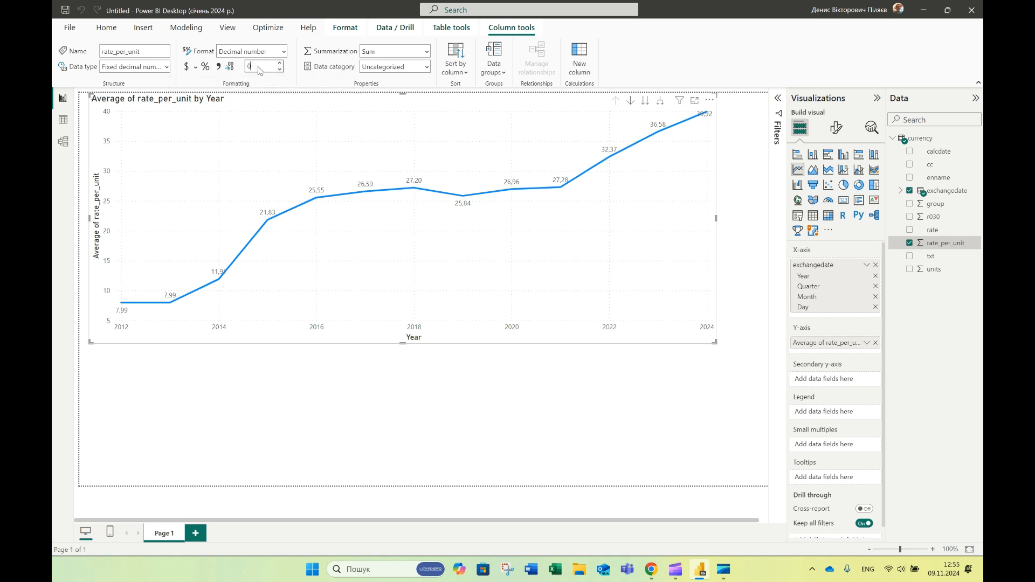
{"action": "left_click", "coordinate": [280, 63]}
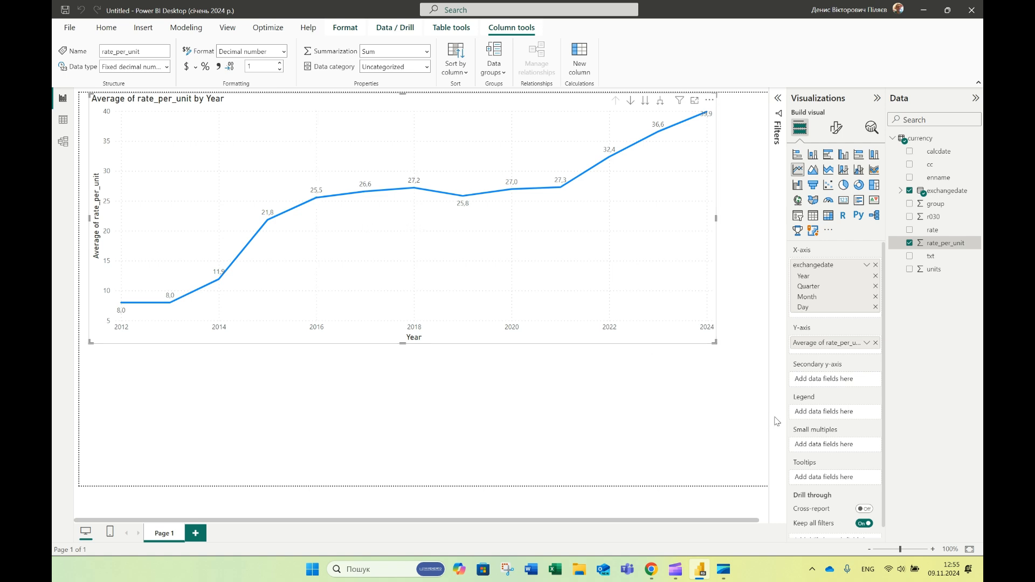
Step: Widen the line chart to nearly the full page width, move it down the page and lower its top edge
{"action": "left_click_drag", "start_coordinate": [714, 343], "coordinate": [768, 386]}
{"action": "left_click", "coordinate": [876, 99]}
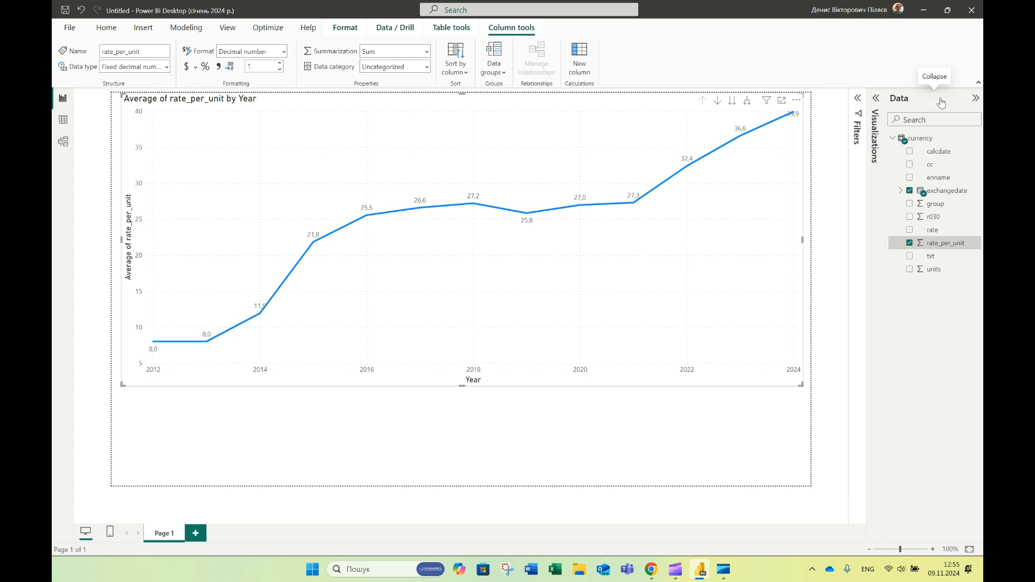
{"action": "left_click", "coordinate": [975, 97]}
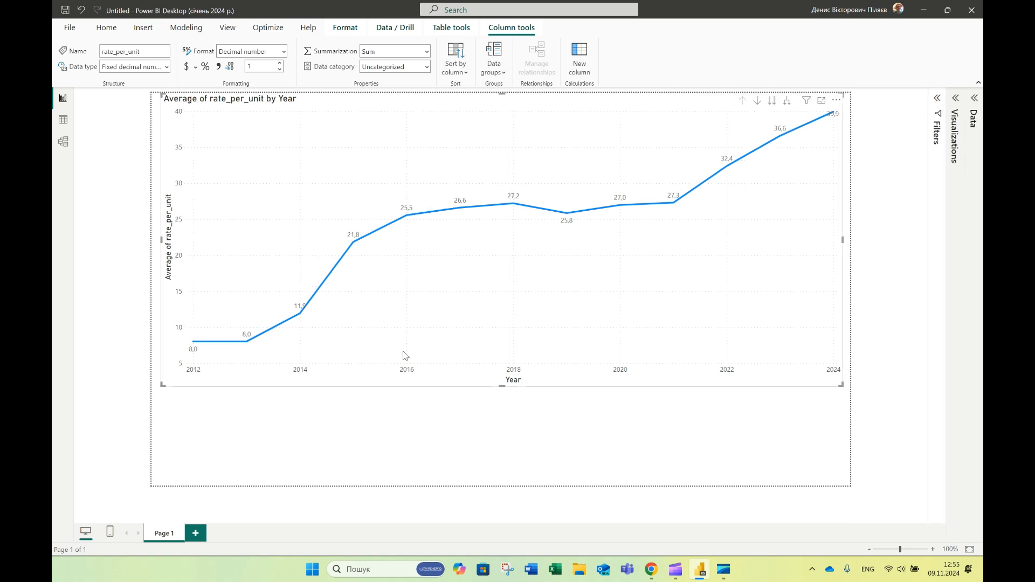
{"action": "left_click_drag", "start_coordinate": [415, 377], "coordinate": [407, 321]}
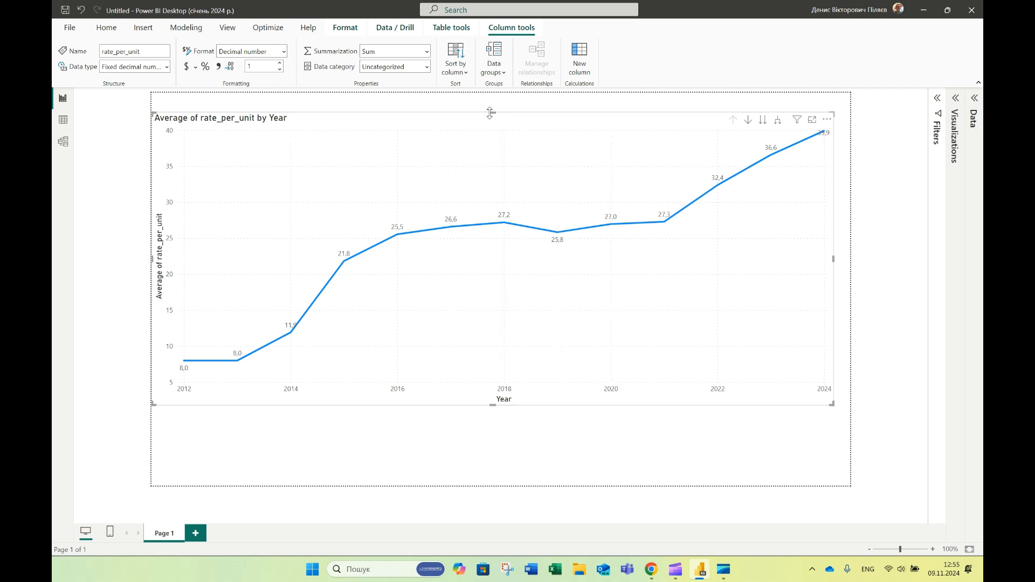
{"action": "left_click_drag", "start_coordinate": [490, 113], "coordinate": [492, 145]}
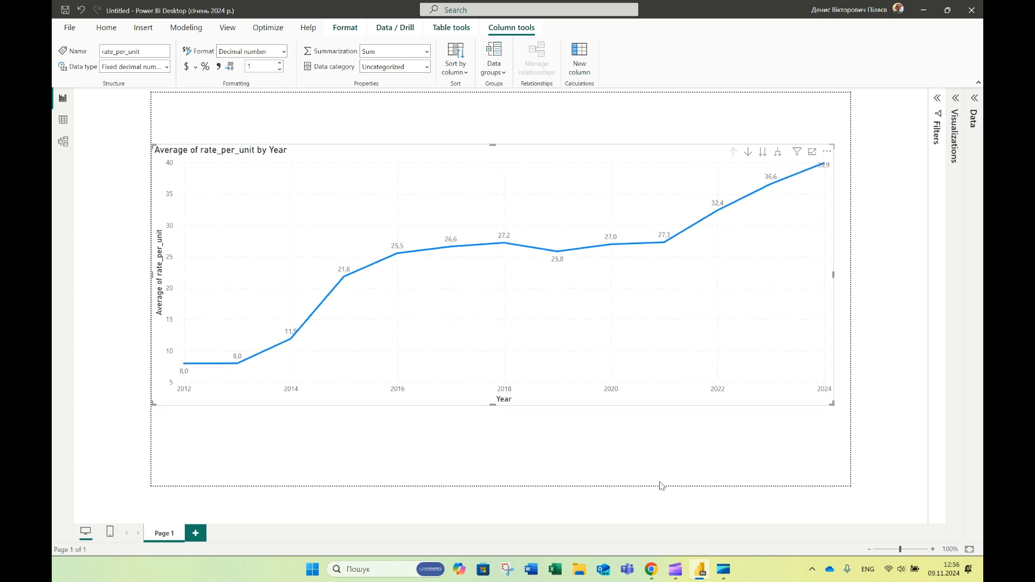